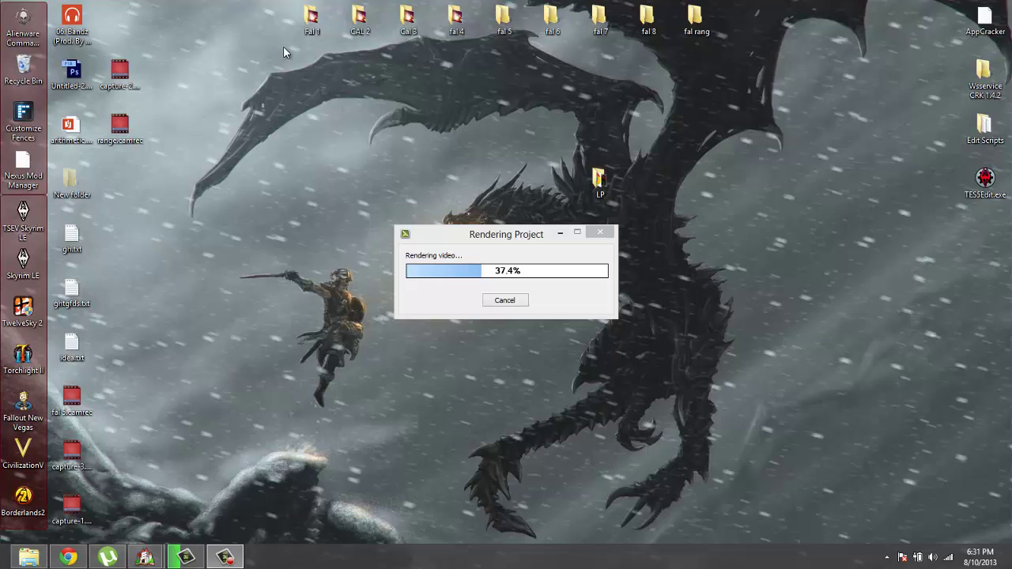
left_click_drag(286, 46, 727, 19)
left_click(723, 68)
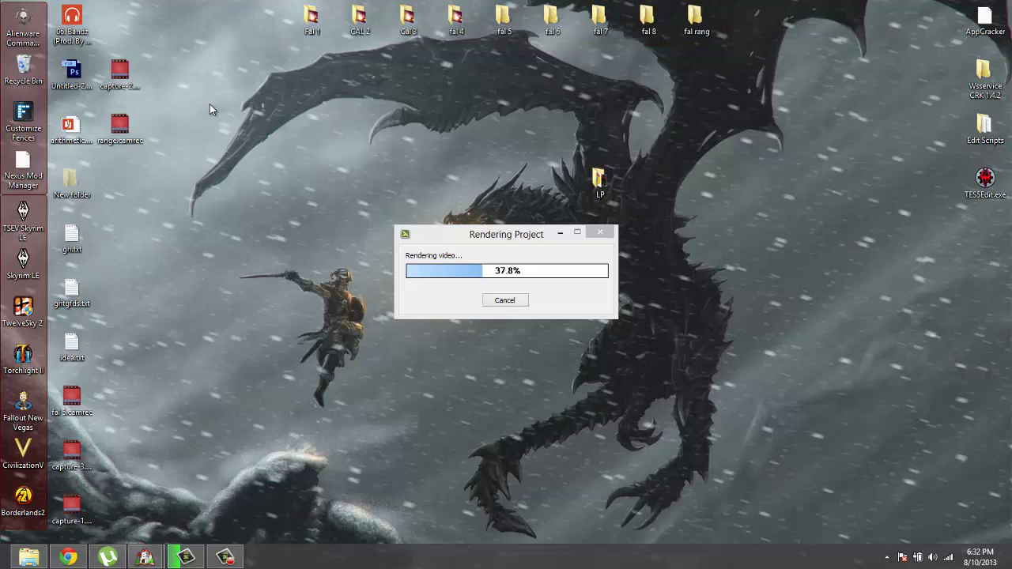
left_click_drag(307, 53, 611, 33)
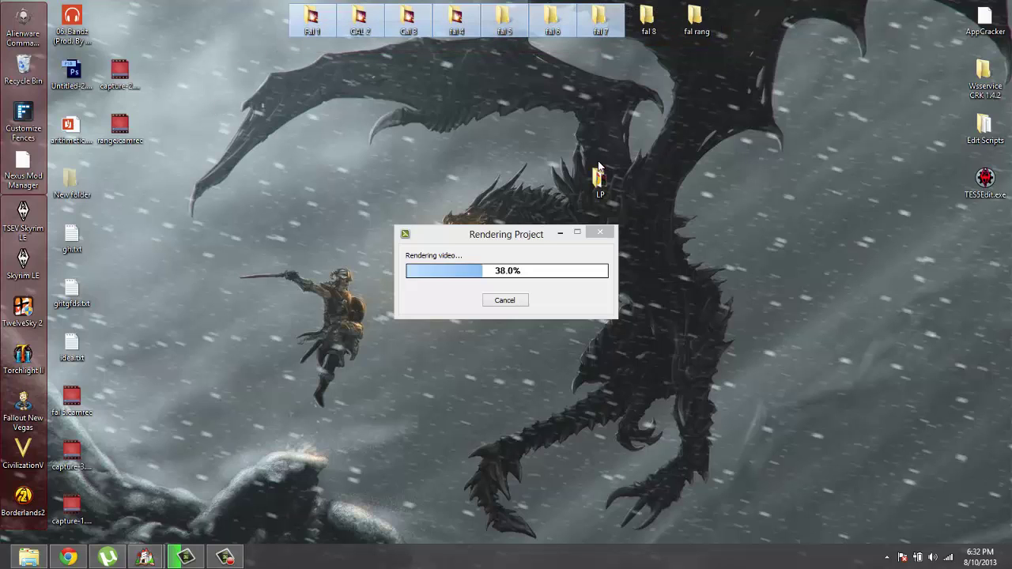
Open the fal 8 folder on the desktop to check its contents, and close it again
double_click(648, 28)
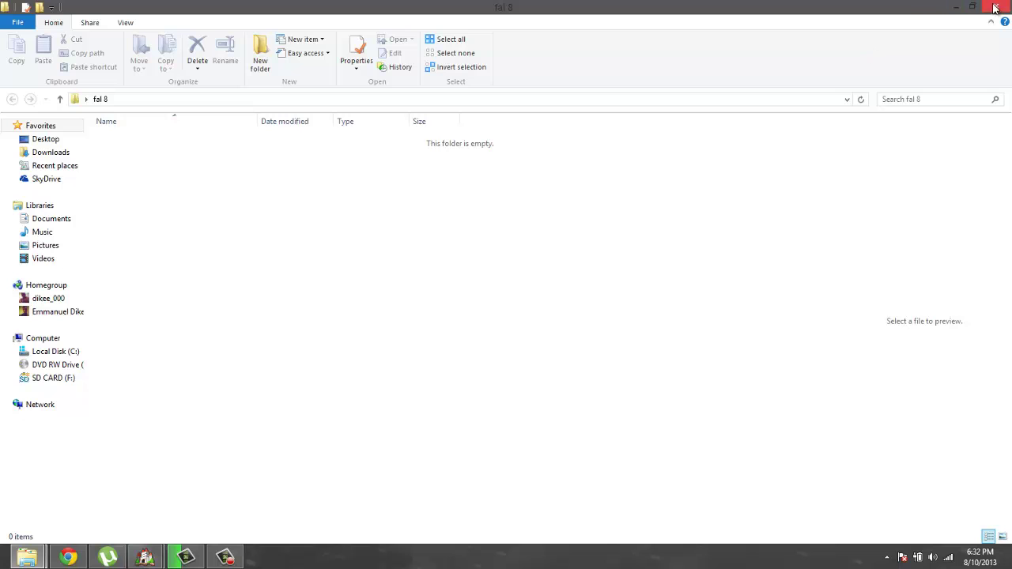
left_click(962, 9)
right_click_drag(716, 45, 254, 5)
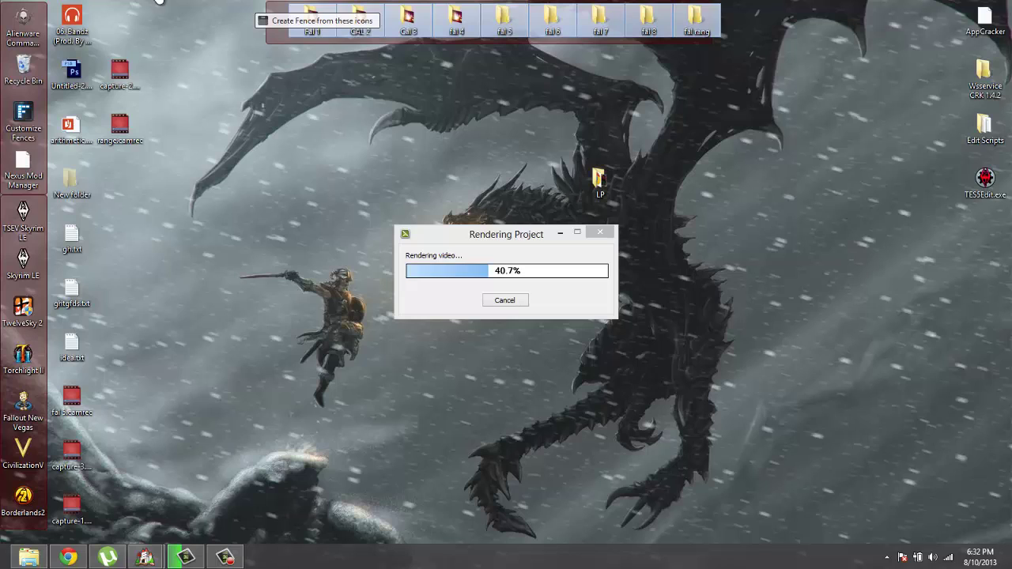
left_click(220, 93)
Check the video files in the Fal 1, CAL 2 and fal 4 desktop folders, closing each folder after viewing
double_click(311, 19)
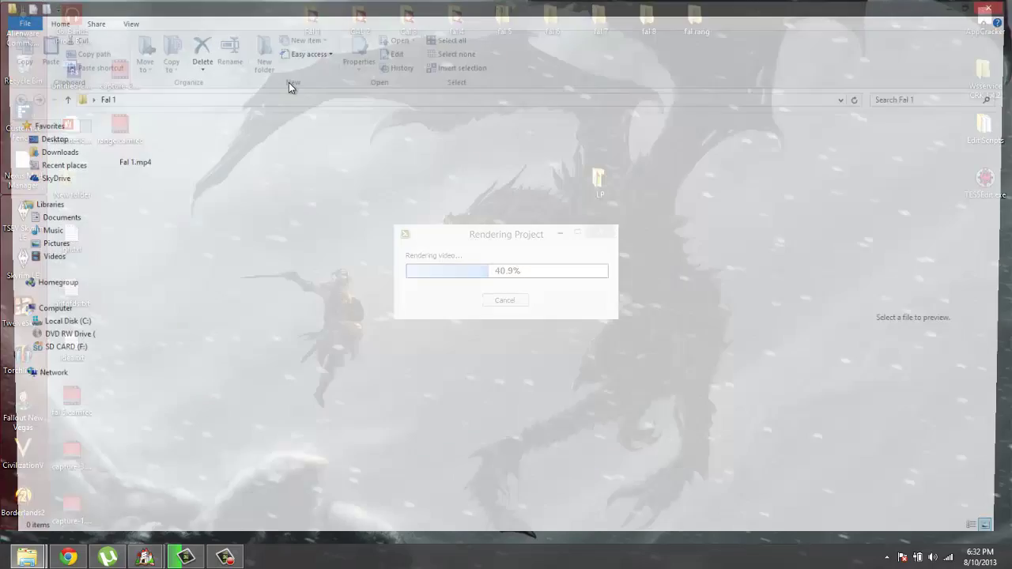
left_click(997, 7)
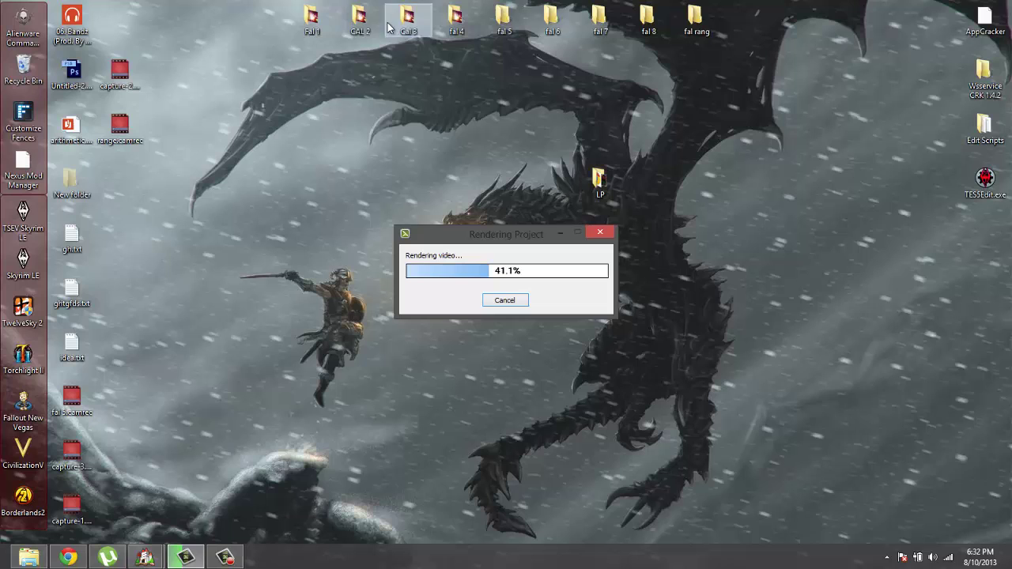
double_click(360, 17)
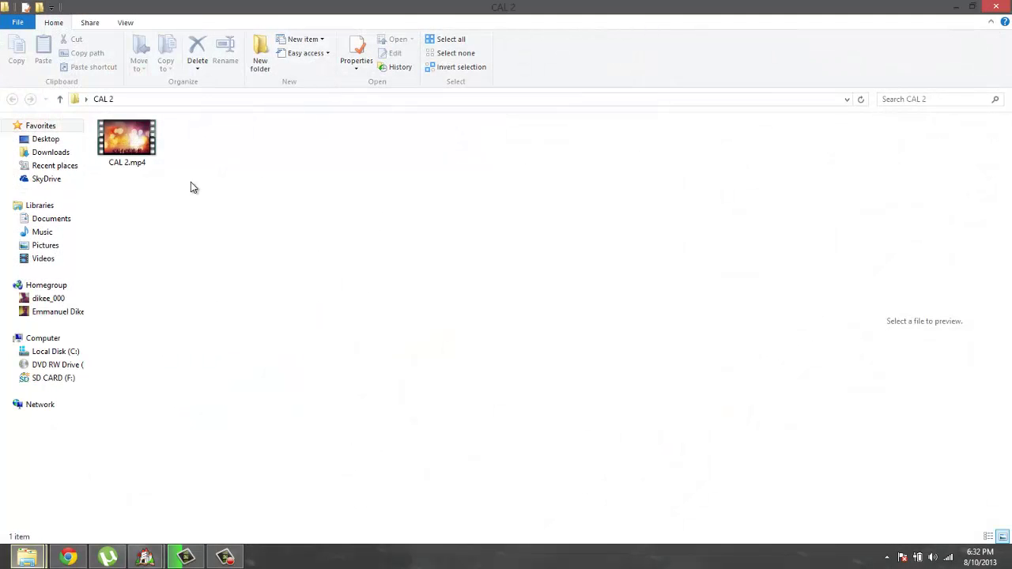
left_click(124, 156)
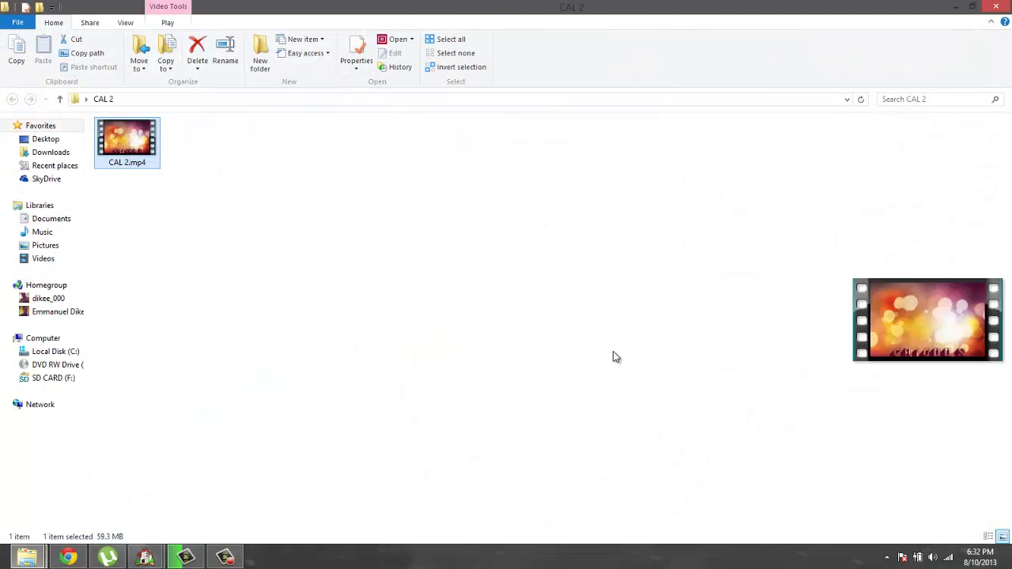
left_click(995, 7)
double_click(454, 32)
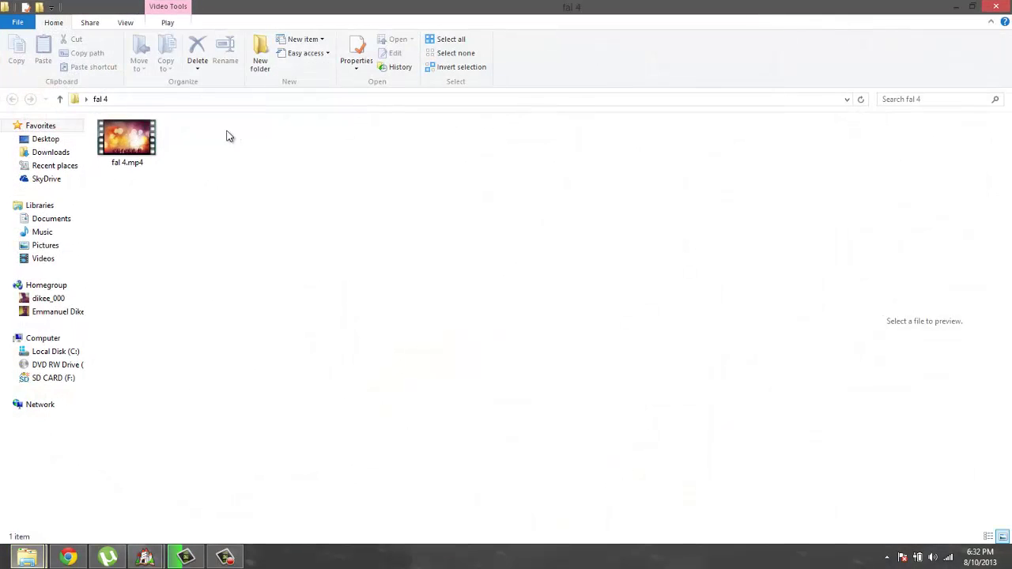
left_click(118, 136)
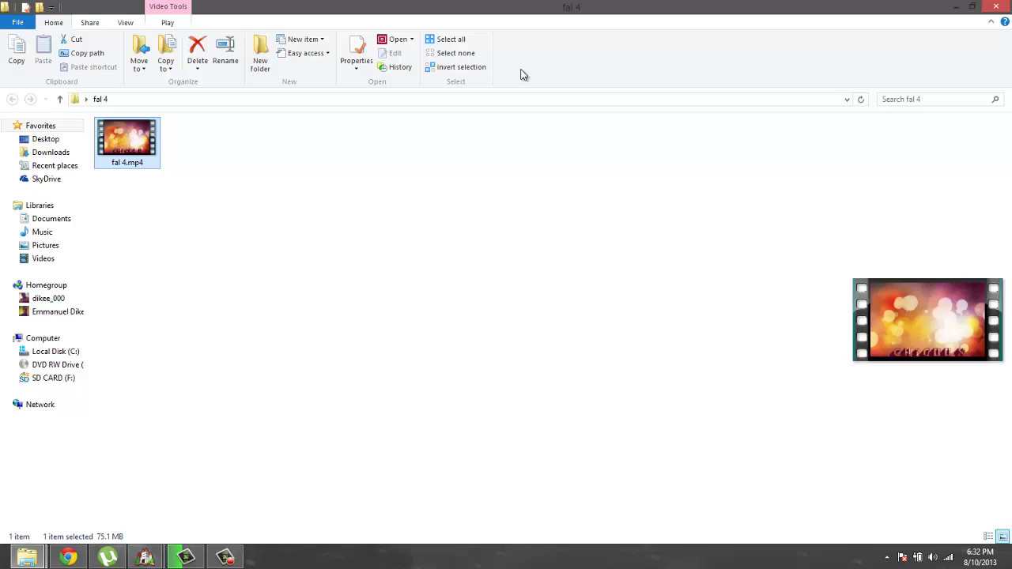
left_click(995, 6)
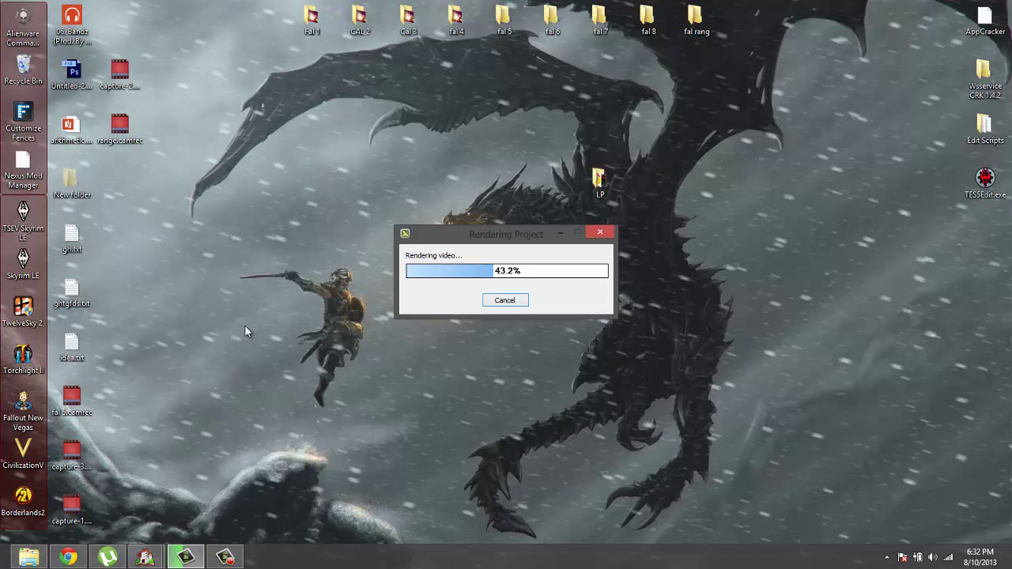
Switch to RPG Maker VX Ace and open the project stored in the Life MiNi Town folder
mouse_move(150, 558)
left_click(143, 486)
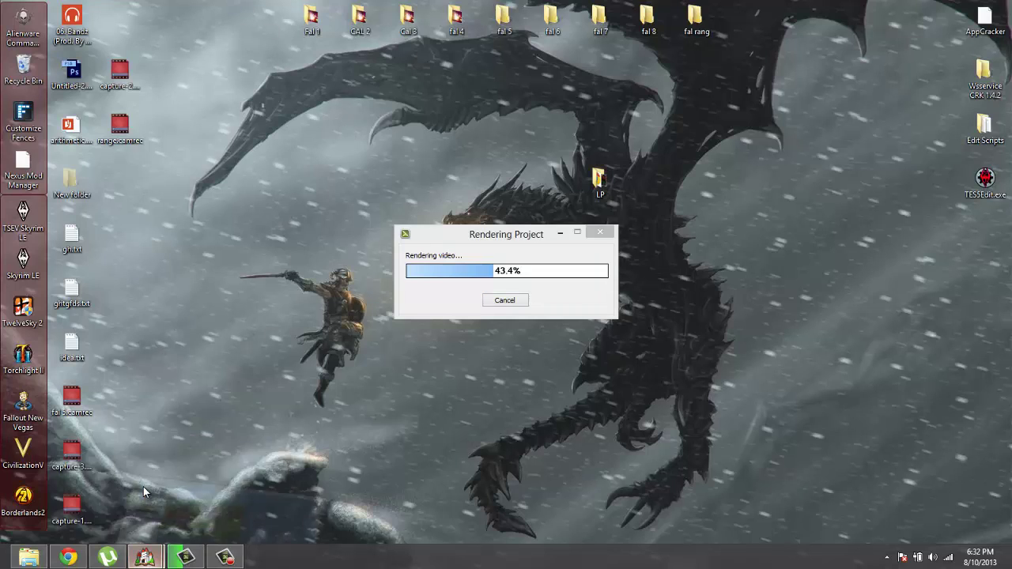
left_click(9, 37)
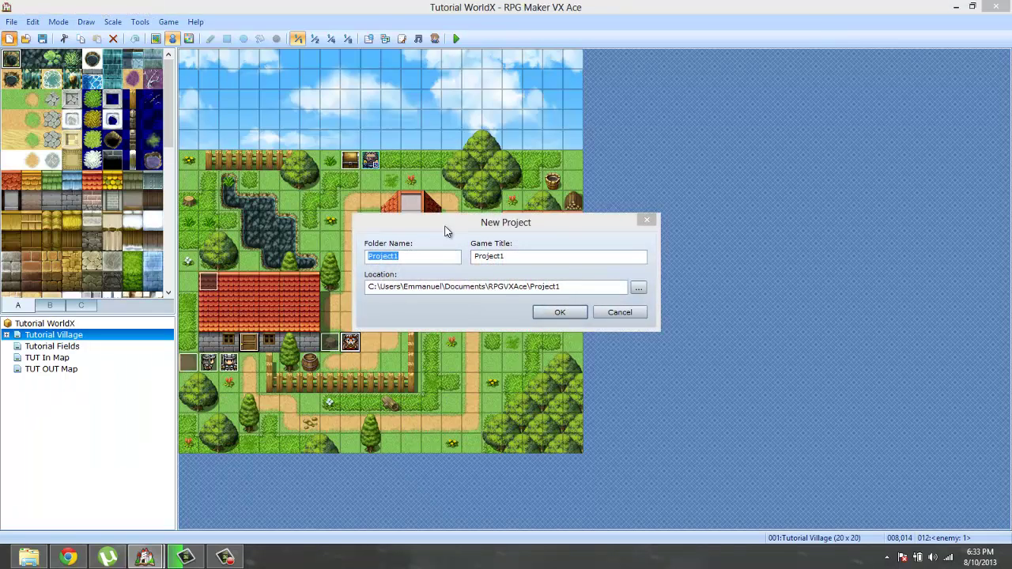
left_click(620, 312)
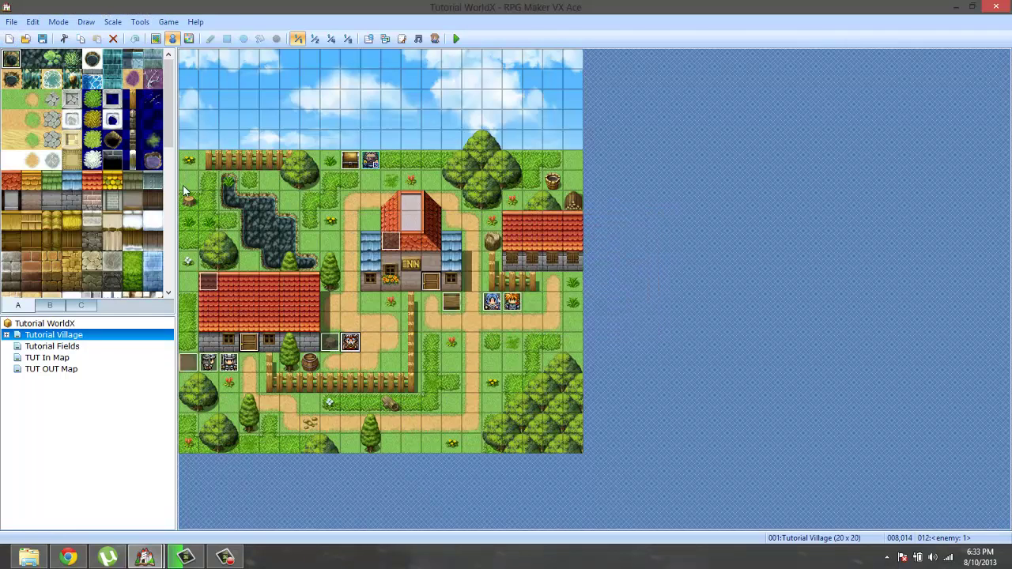
left_click(11, 21)
left_click(68, 53)
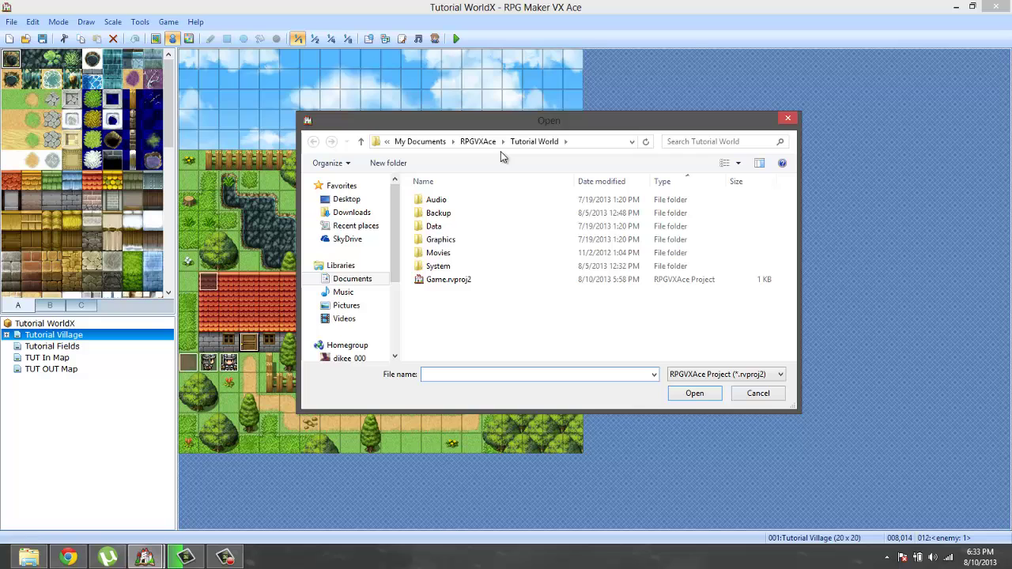
left_click(478, 142)
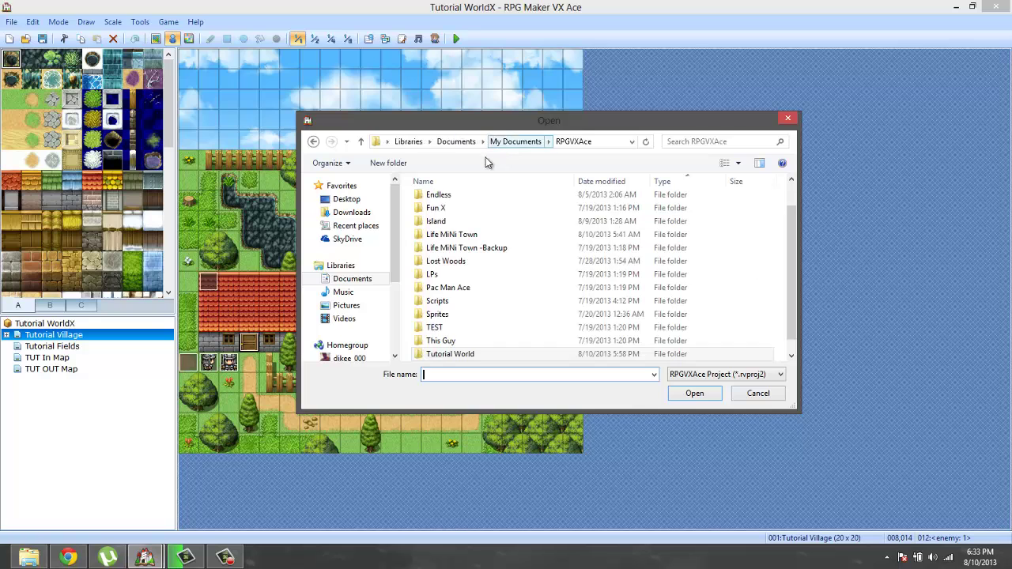
double_click(489, 234)
double_click(443, 267)
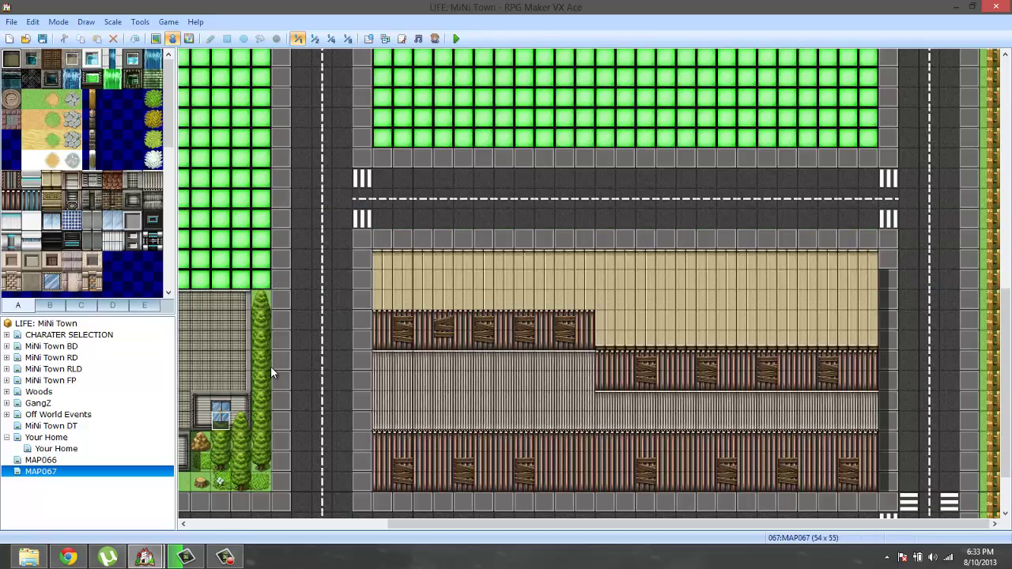
Open the MiNi Town BD map and examine its streets and buildings from north to south
left_click(101, 347)
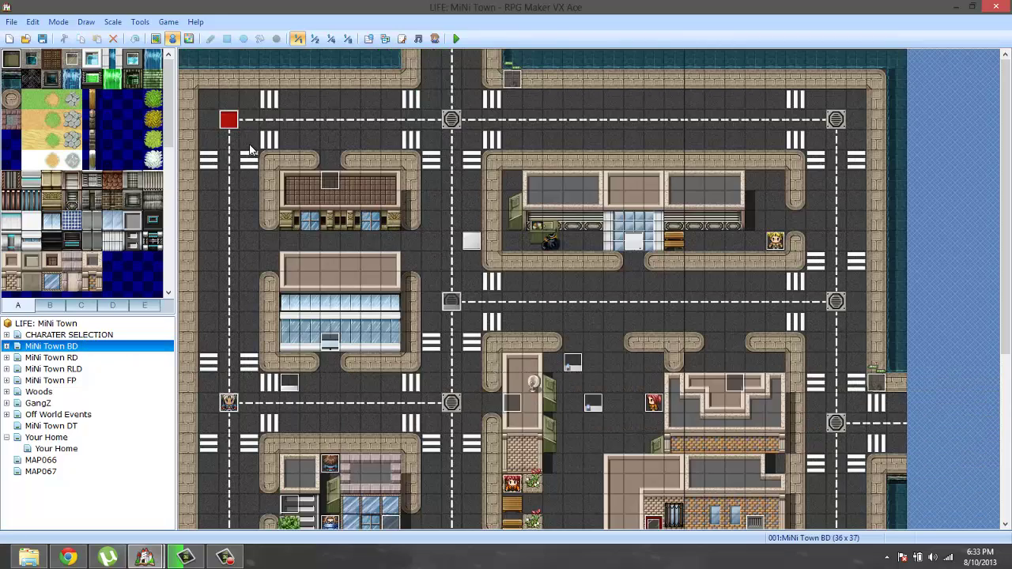
mouse_move(249, 145)
middle_mouse_down()
mouse_move(275, 249)
mouse_move(261, 207)
mouse_move(262, 122)
middle_mouse_up()
mouse_move(260, 60)
middle_mouse_down()
mouse_move(379, 180)
mouse_move(399, 215)
mouse_move(363, 149)
middle_mouse_up()
mouse_move(376, 210)
middle_mouse_down()
mouse_move(332, 116)
mouse_move(229, 116)
middle_mouse_up()
mouse_move(579, 144)
middle_mouse_down()
mouse_move(582, 185)
mouse_move(453, 212)
middle_mouse_up()
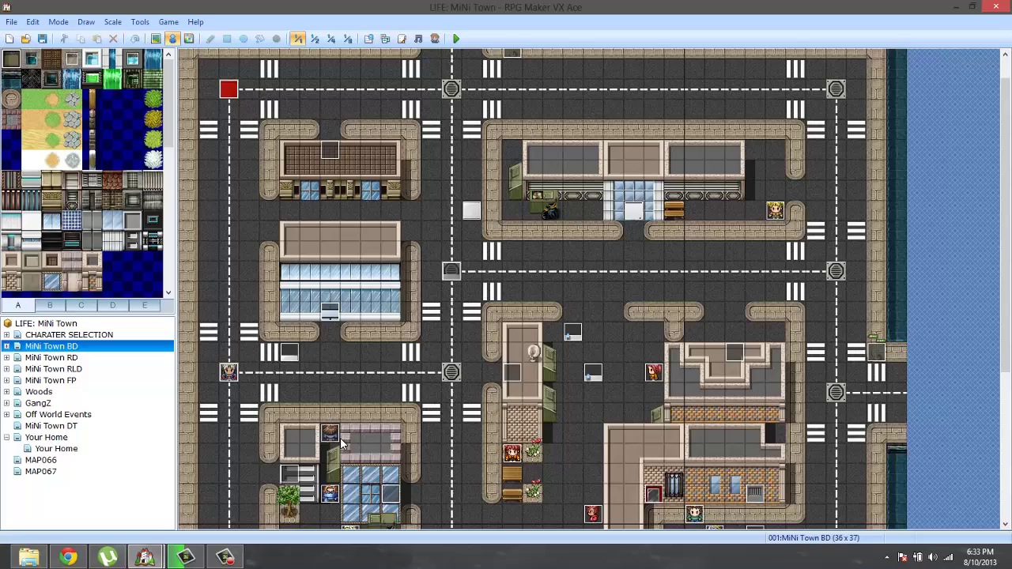
scroll(341, 444, "up", 1)
scroll(339, 332, "down", 9)
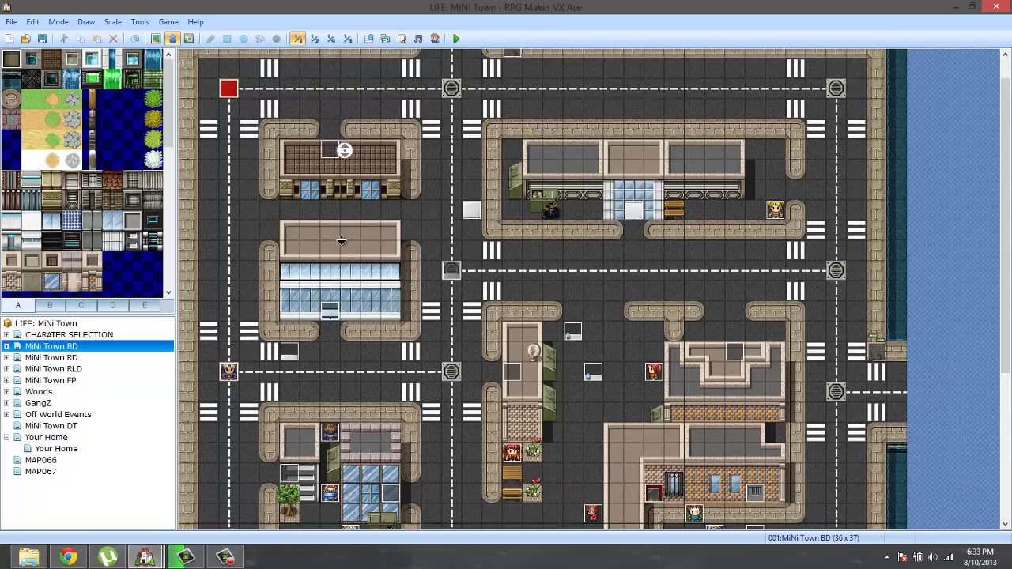
scroll(815, 342, "up", 9)
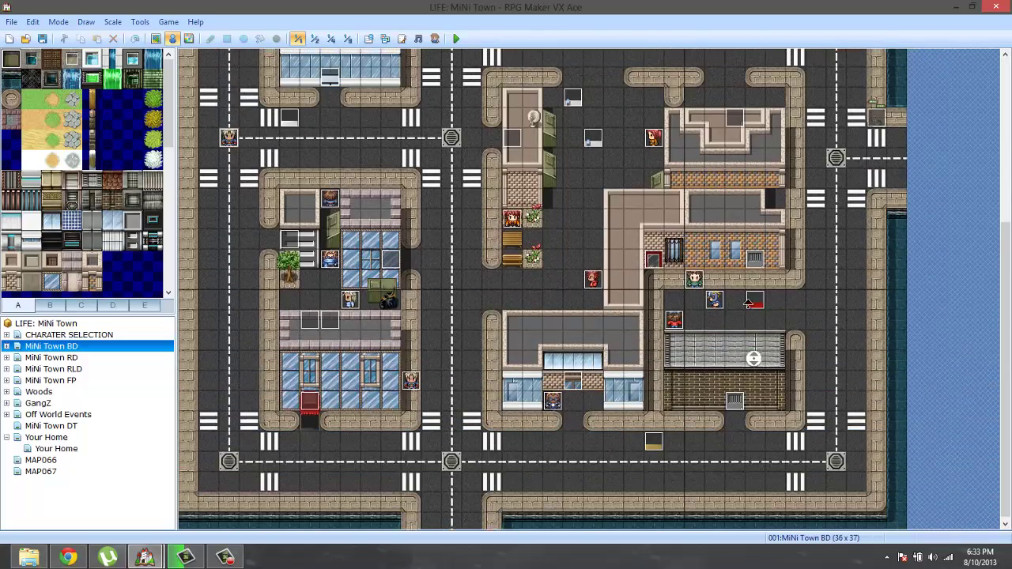
scroll(93, 414, "down", 6)
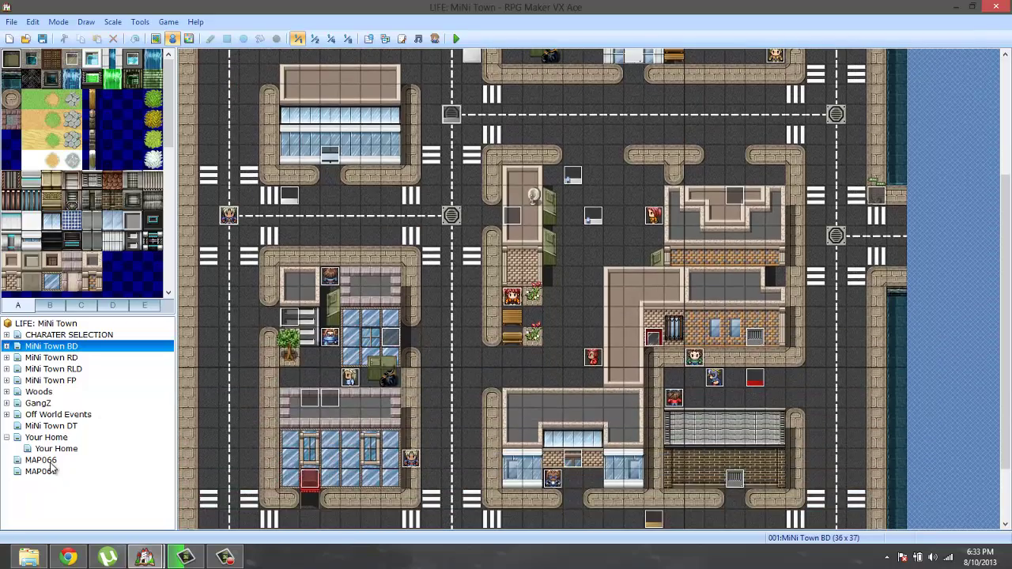
Open MAP066 and examine the layout of its city blocks, roads and buildings across the whole map
left_click(49, 463)
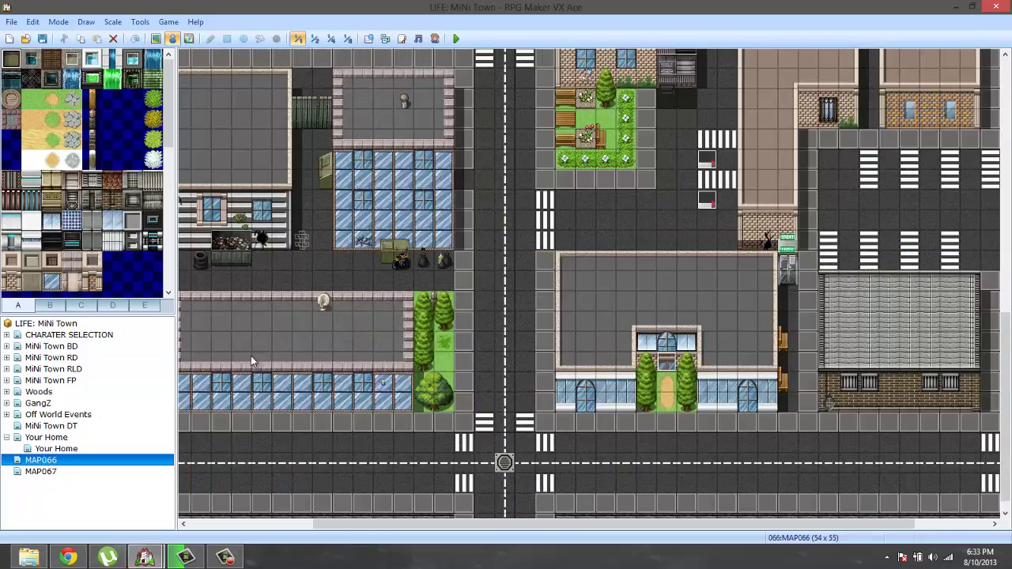
scroll(308, 335, "up", 8)
mouse_move(312, 208)
middle_mouse_down()
mouse_move(264, 100)
mouse_move(270, 110)
middle_mouse_up()
middle_click(269, 191)
mouse_move(269, 192)
middle_mouse_down()
mouse_move(351, 194)
mouse_move(351, 260)
middle_mouse_up()
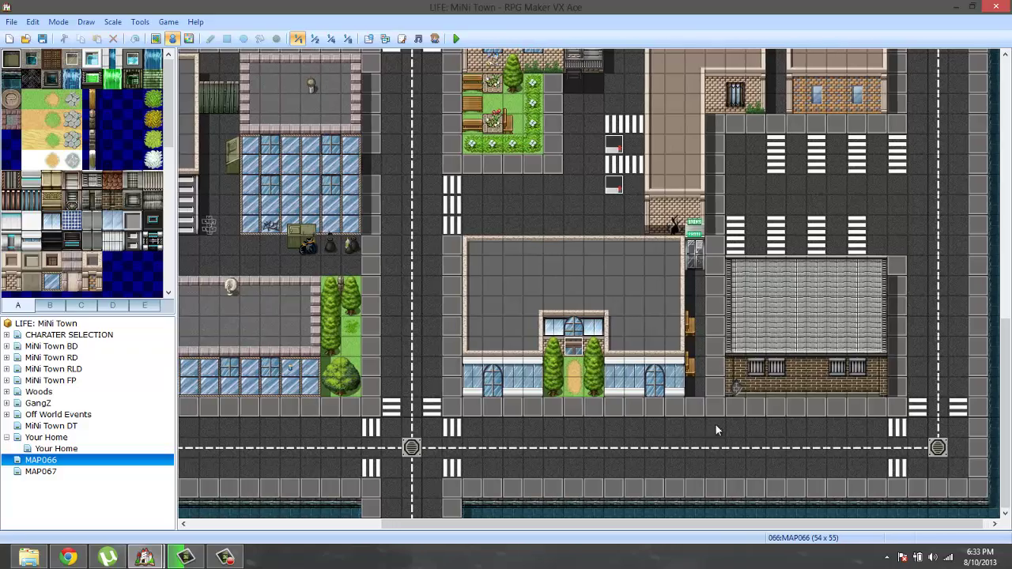
middle_click_drag(700, 429, 564, 343)
middle_click_drag(564, 343, 563, 360)
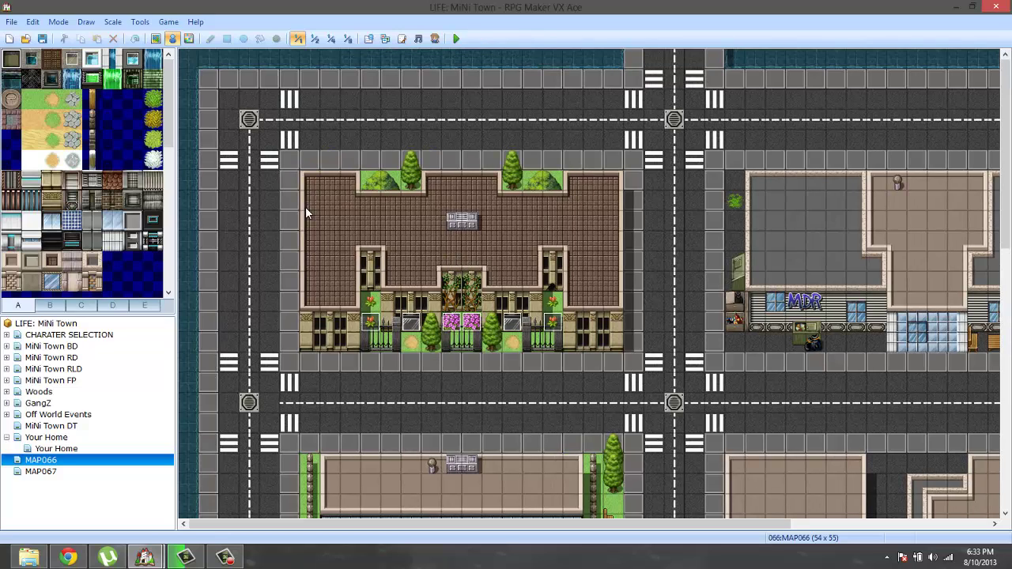
middle_click_drag(438, 208, 660, 299)
middle_click(753, 301)
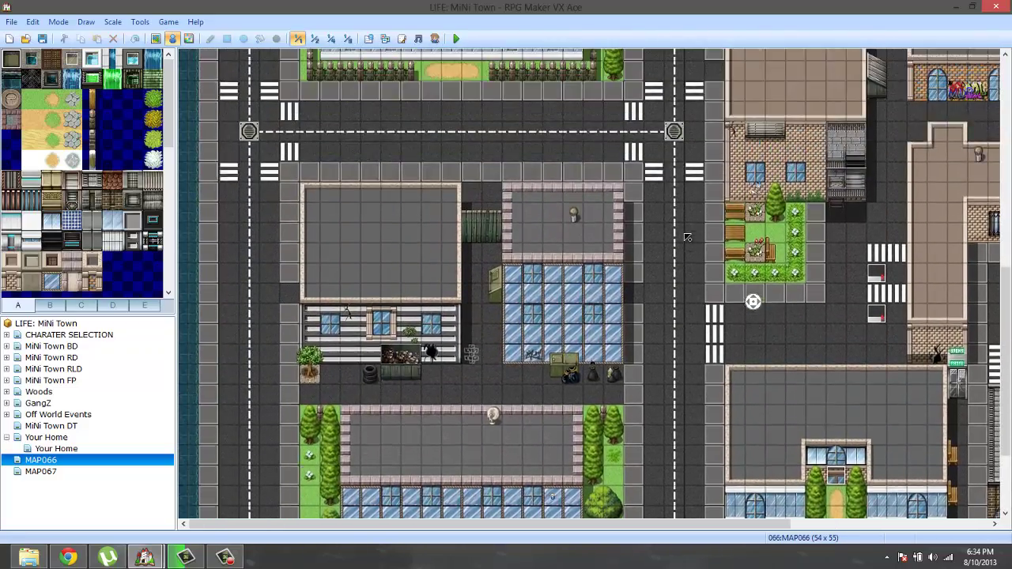
middle_click(682, 262)
middle_click(754, 301)
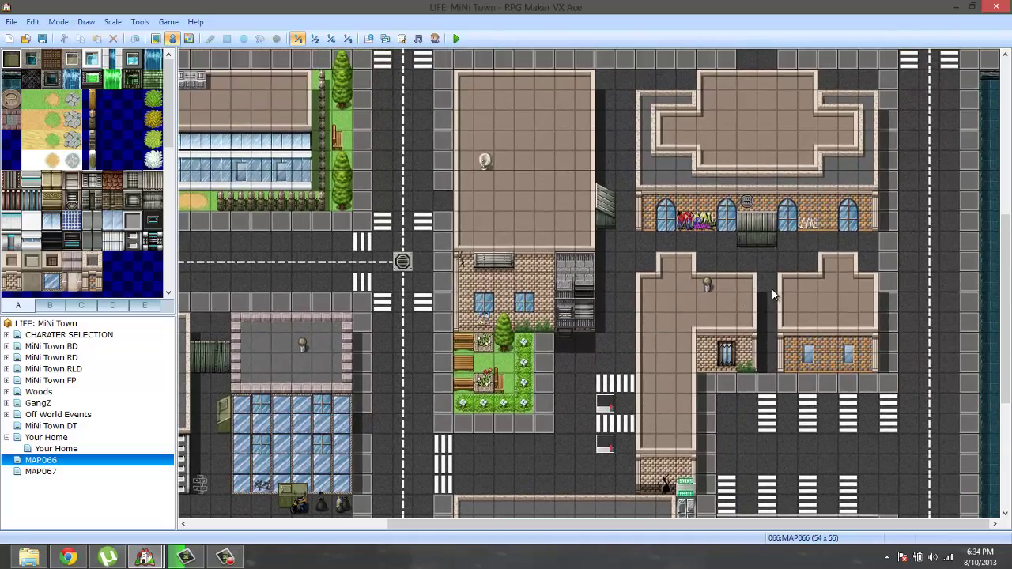
middle_click_drag(771, 289, 776, 214)
middle_click_drag(609, 278, 637, 150)
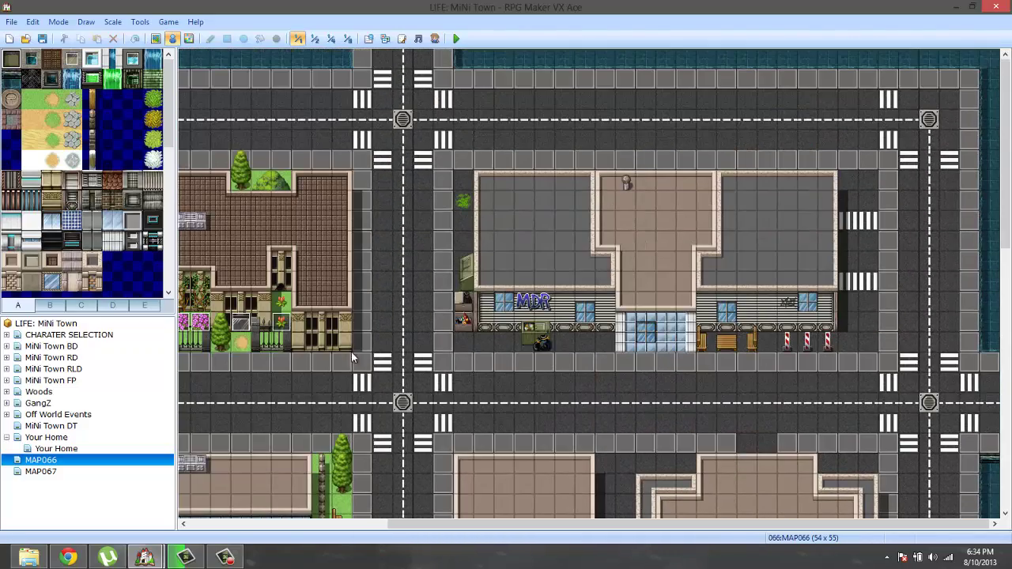
middle_click_drag(613, 351, 218, 397)
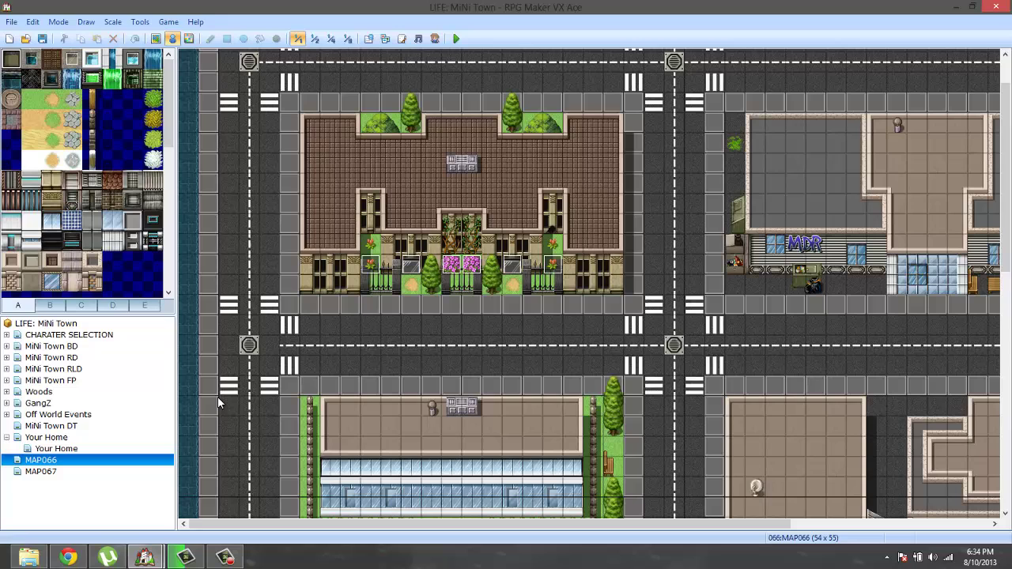
Compare the MiNi Town BD map with the corresponding northern city blocks of MAP066
left_click(75, 347)
scroll(624, 182, "up", 3)
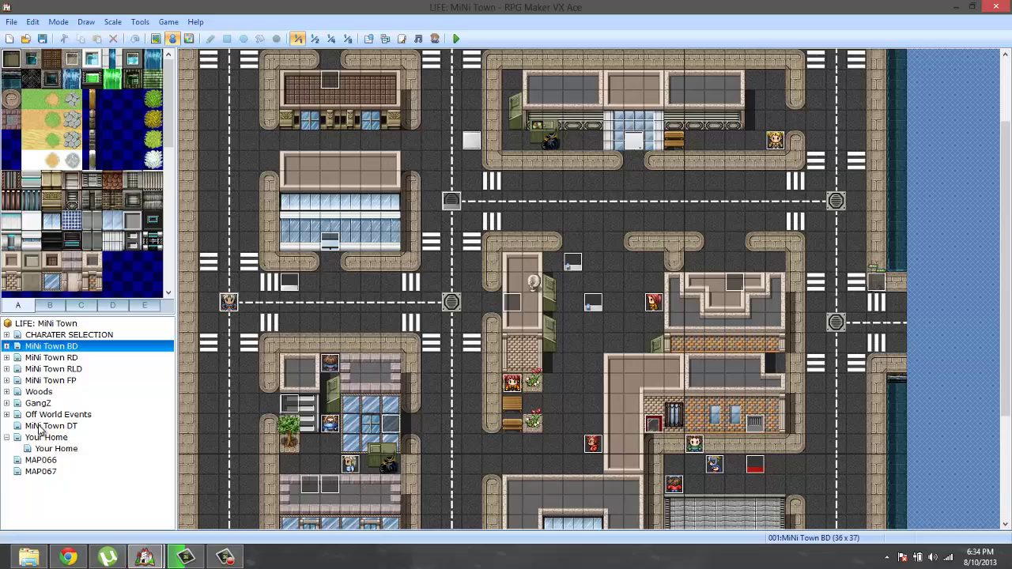
left_click(41, 461)
scroll(437, 342, "right", 5)
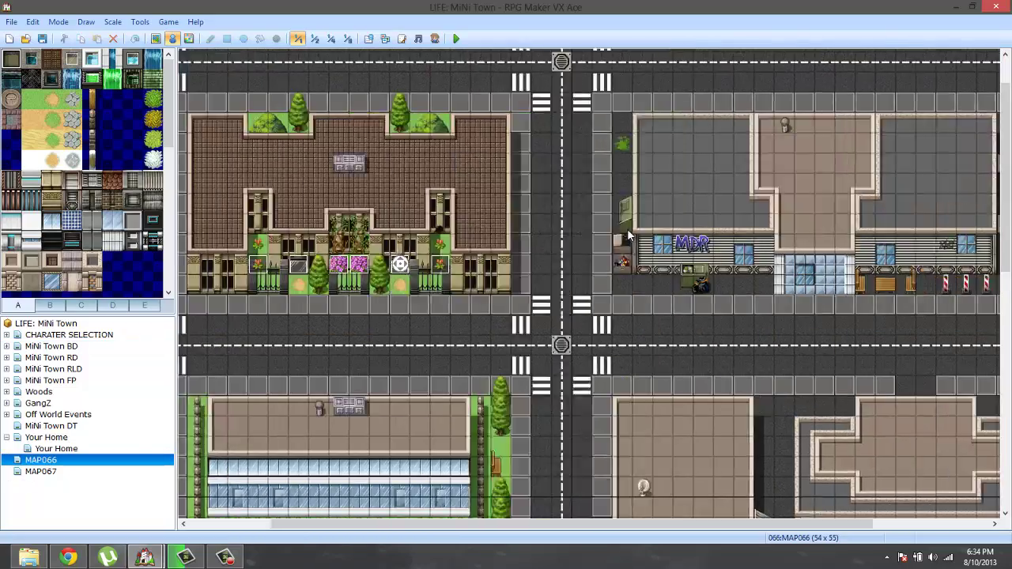
middle_click_drag(646, 242, 500, 350)
scroll(500, 350, "down", 4)
scroll(552, 286, "left", 2)
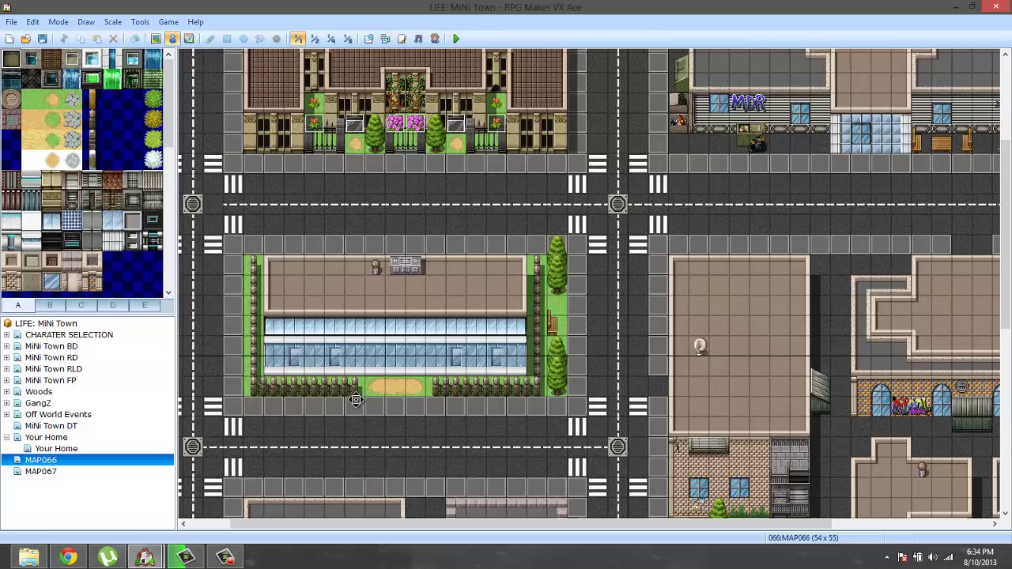
scroll(355, 400, "up", 7)
scroll(574, 383, "right", 4)
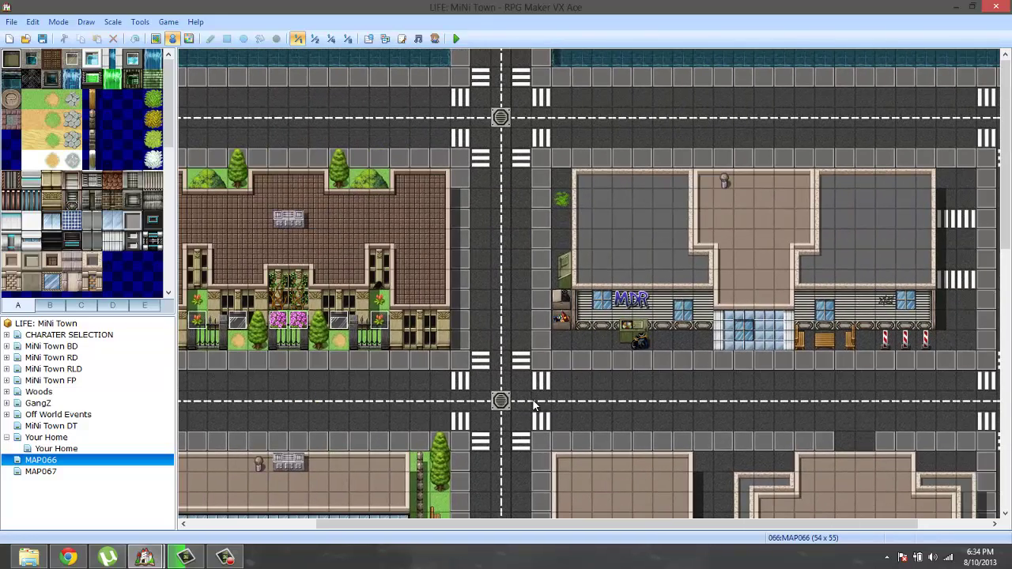
Open MAP067 and examine its southern house and boarded warehouse blocks, then the park with the pond in the north
left_click(72, 471)
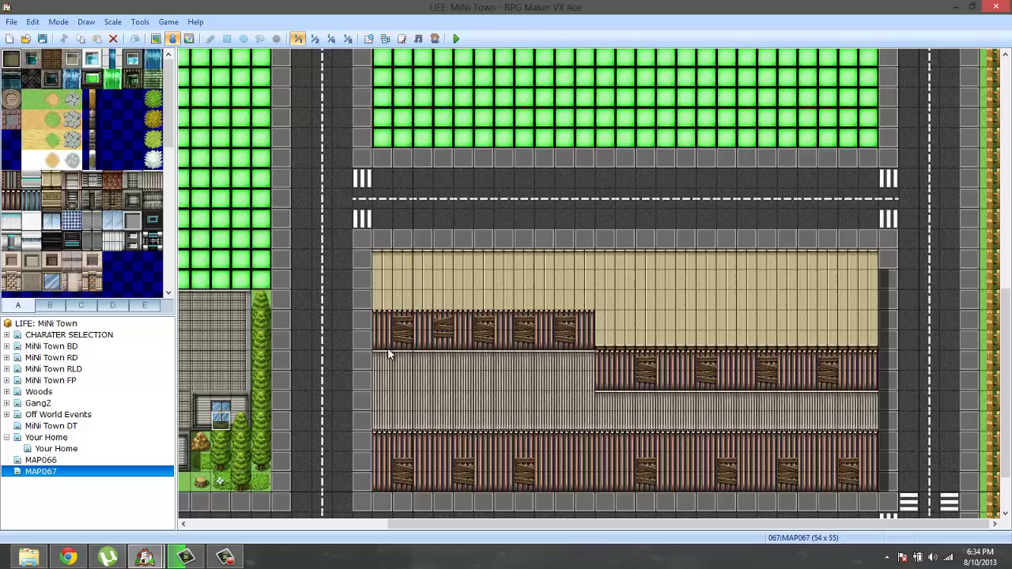
scroll(380, 363, "left", 8)
scroll(464, 430, "down", 3)
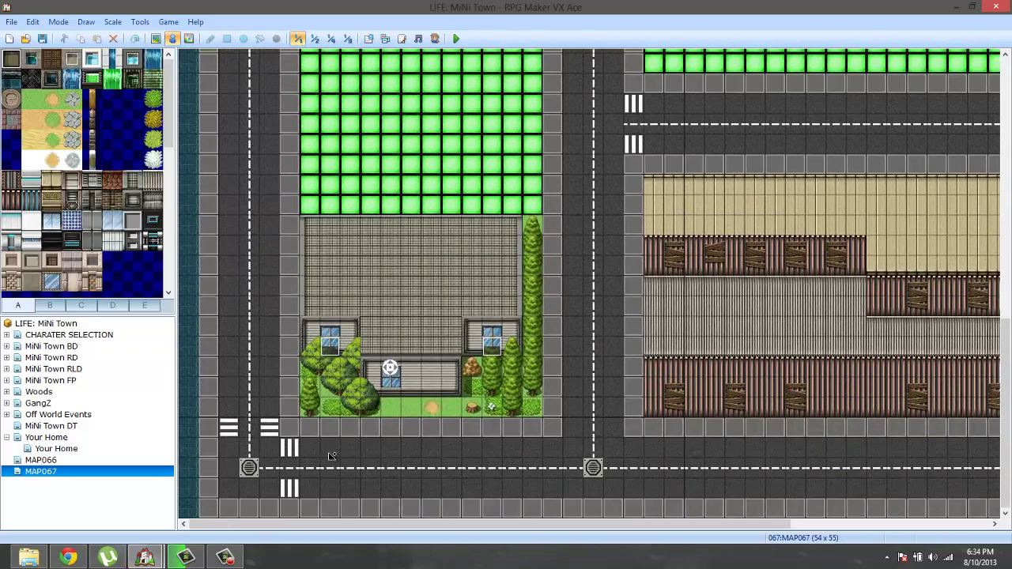
scroll(474, 419, "right", 8)
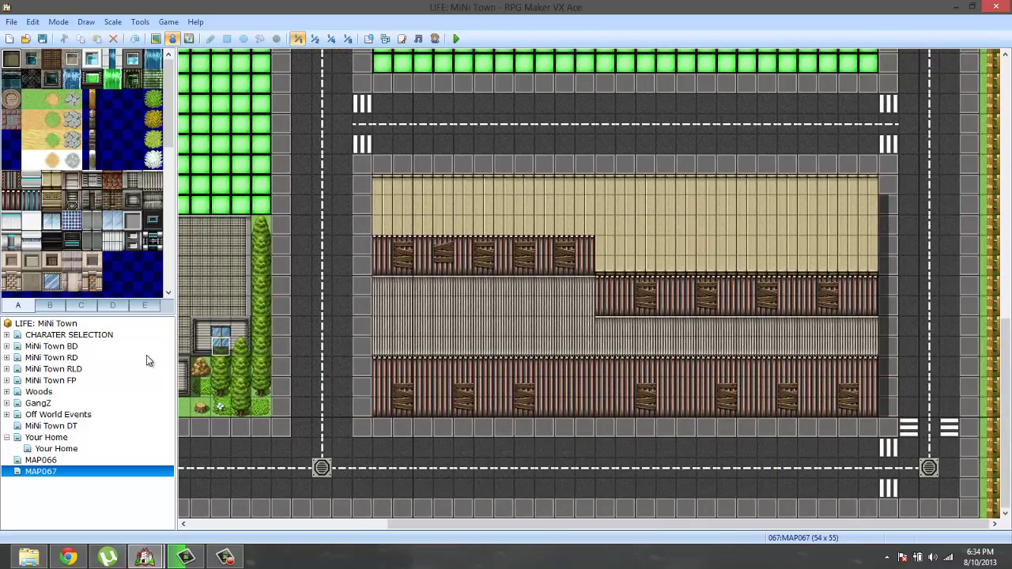
middle_click_drag(435, 339, 316, 348)
middle_click_drag(370, 356, 379, 253)
middle_click_drag(421, 285, 486, 288)
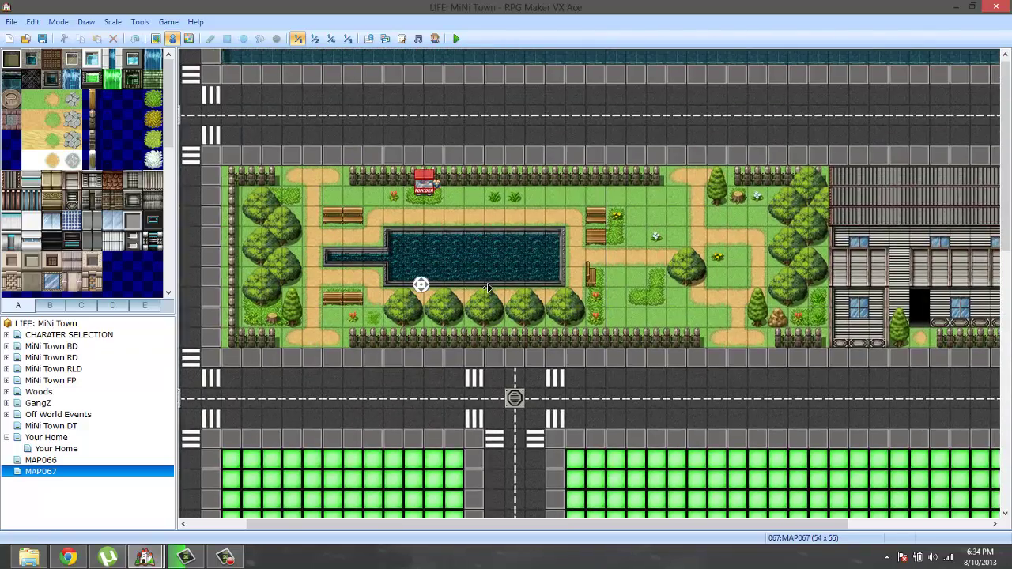
scroll(486, 289, "right", 3)
scroll(725, 273, "left", 2)
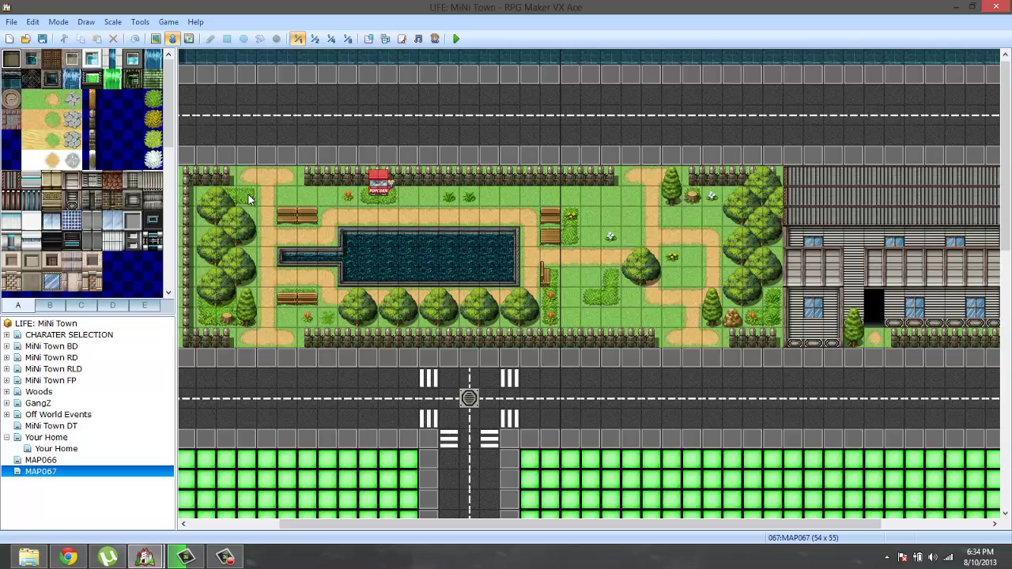
Open the MiNi Town RD map and examine its park block and the residential blocks south of it
left_click(79, 358)
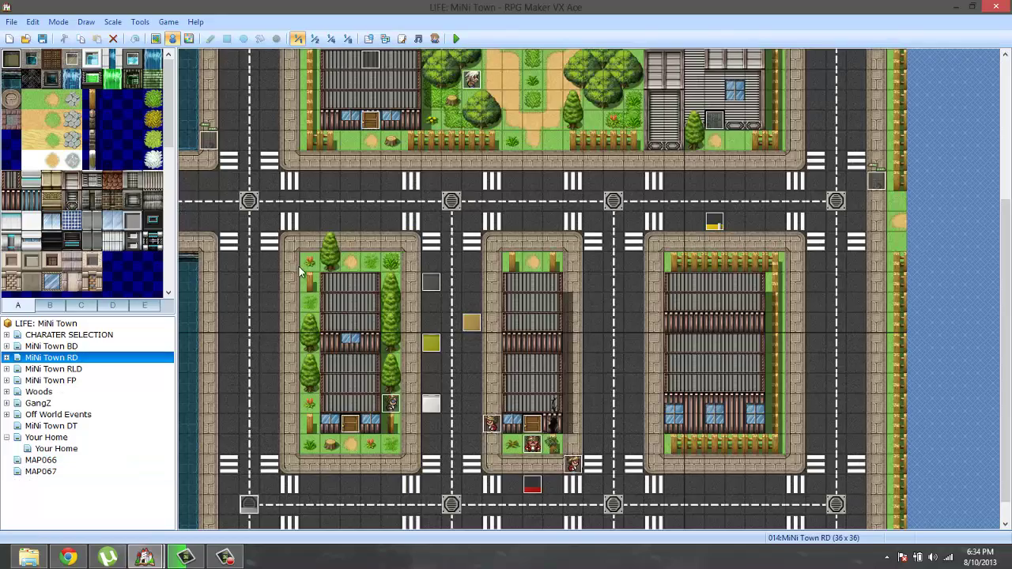
scroll(299, 267, "up", 5)
scroll(294, 280, "up", 2)
scroll(407, 338, "down", 8)
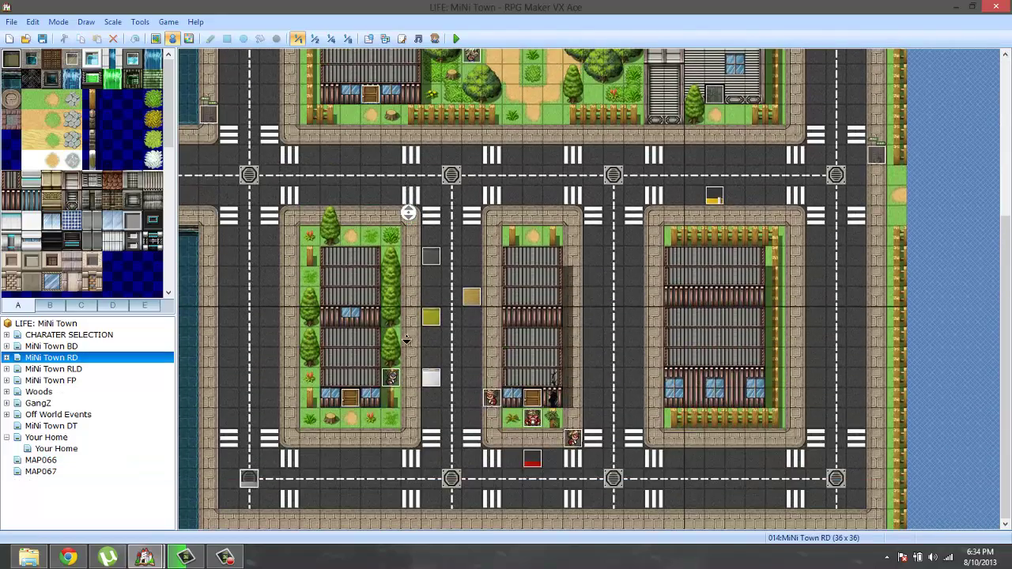
scroll(429, 253, "up", 8)
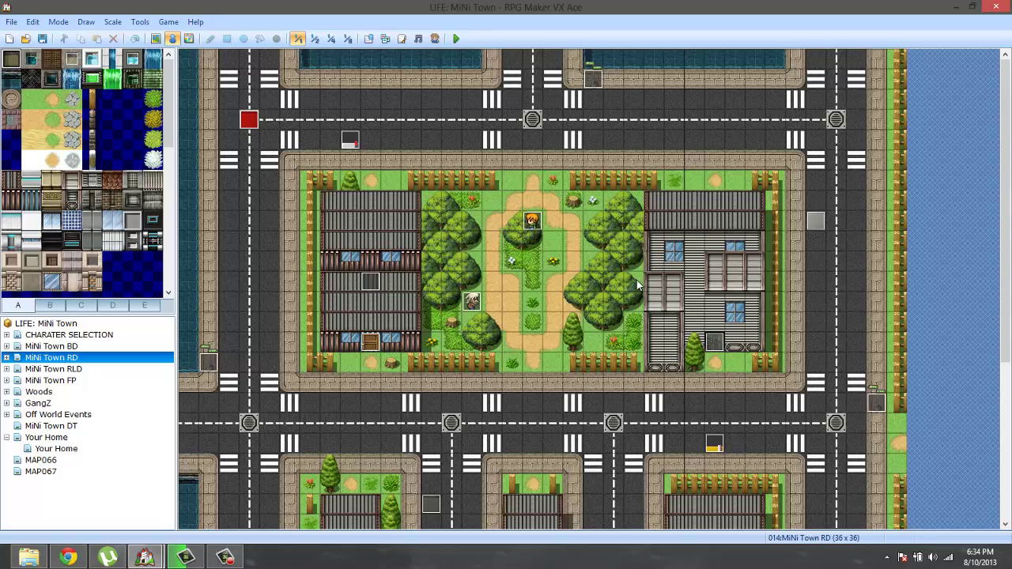
scroll(387, 342, "down", 5)
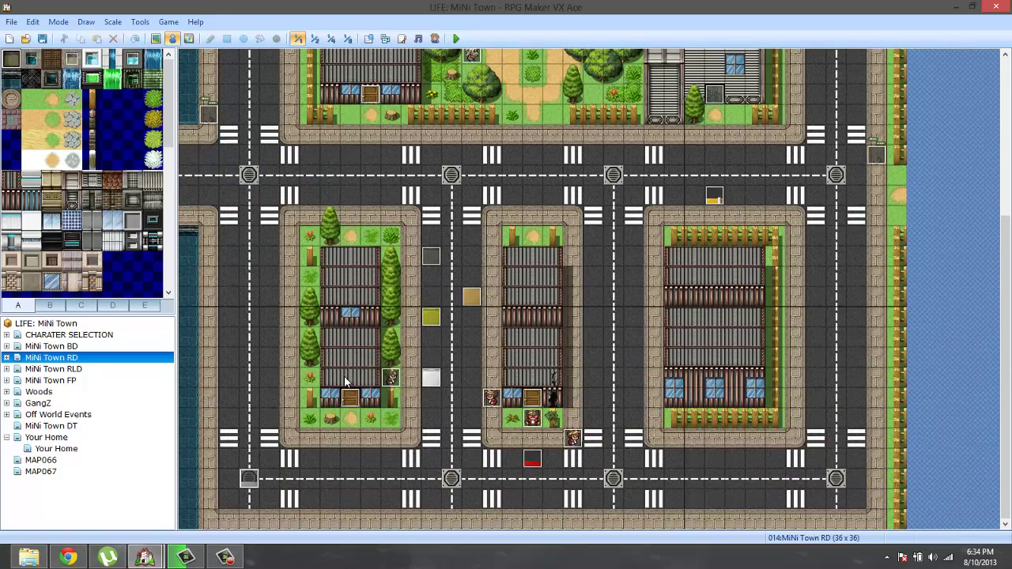
Return to MAP067 and examine the green placeholder blocks south of the park
left_click(40, 460)
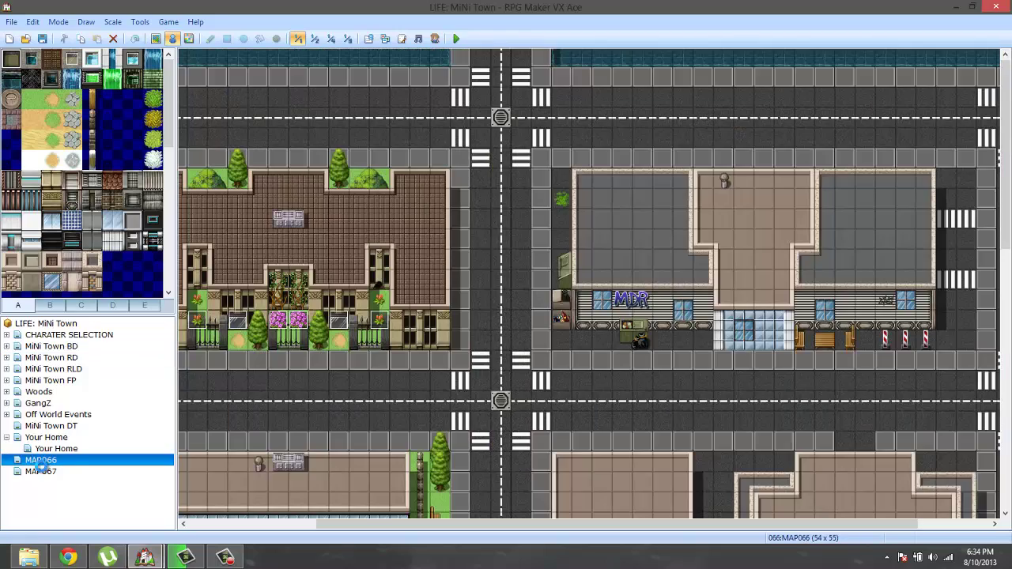
left_click(40, 470)
scroll(381, 398, "down", 5)
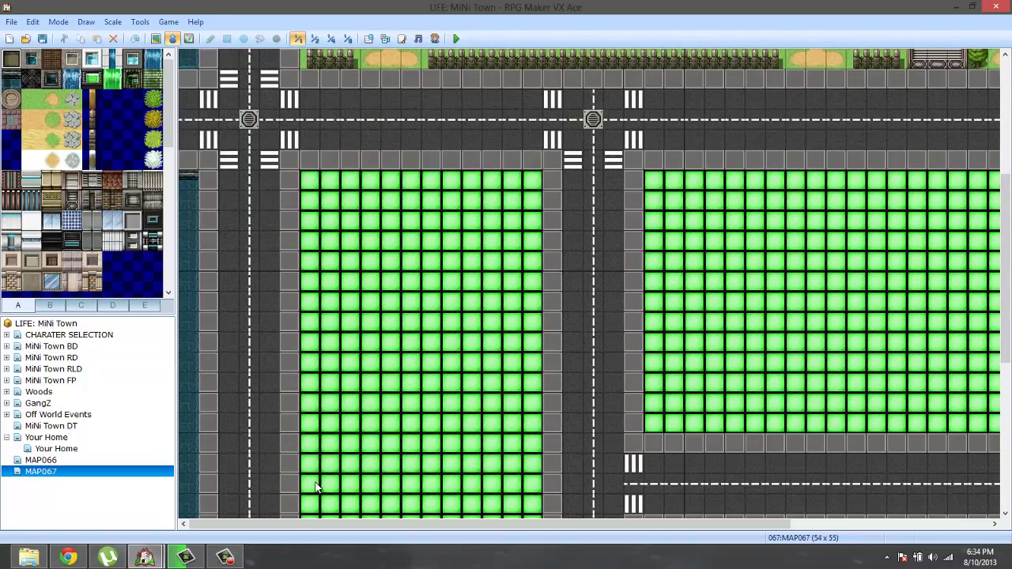
right_click(468, 355)
left_click(338, 283)
left_click(404, 283)
mouse_move(395, 348)
middle_mouse_down()
mouse_move(403, 433)
mouse_move(450, 332)
mouse_move(407, 336)
mouse_move(382, 323)
mouse_move(382, 357)
mouse_move(407, 276)
mouse_move(308, 98)
middle_mouse_up()
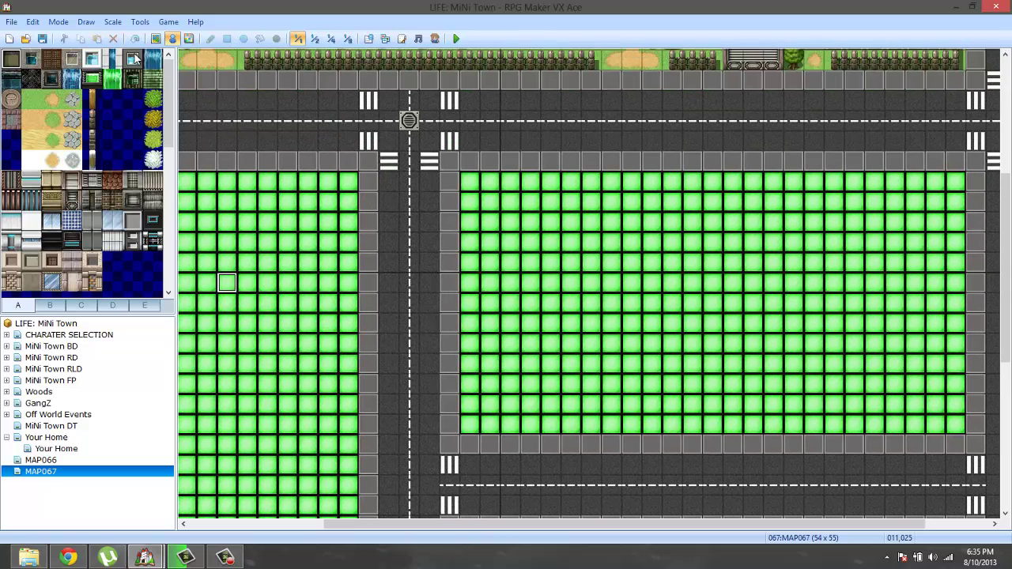
Copy the three-tile crosswalk strip south of the park and paint it above and below the side road at its west and east junctions
left_click(156, 38)
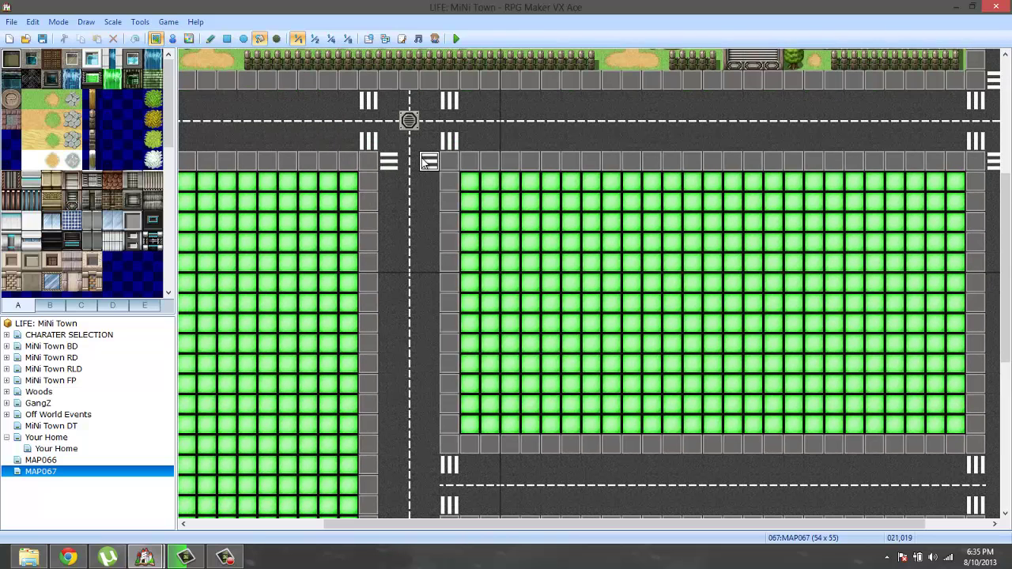
right_click_drag(422, 159, 387, 160)
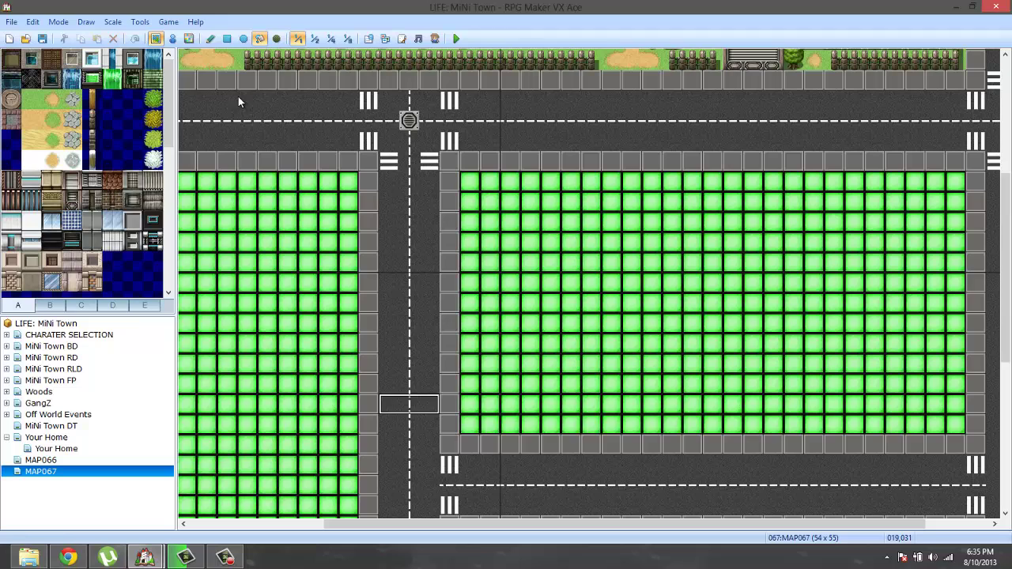
left_click(211, 39)
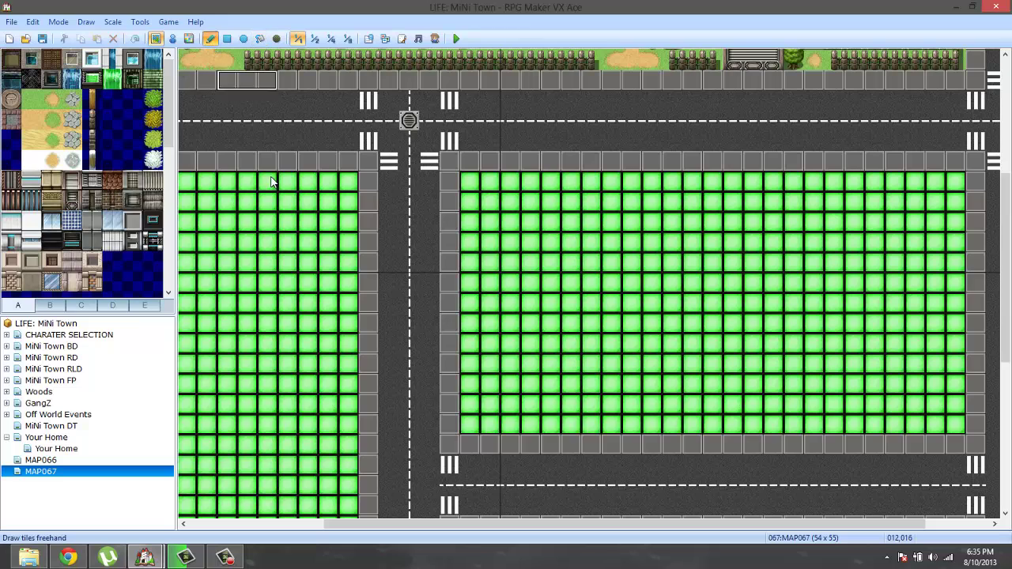
left_click(391, 442)
middle_click_drag(418, 314, 363, 466)
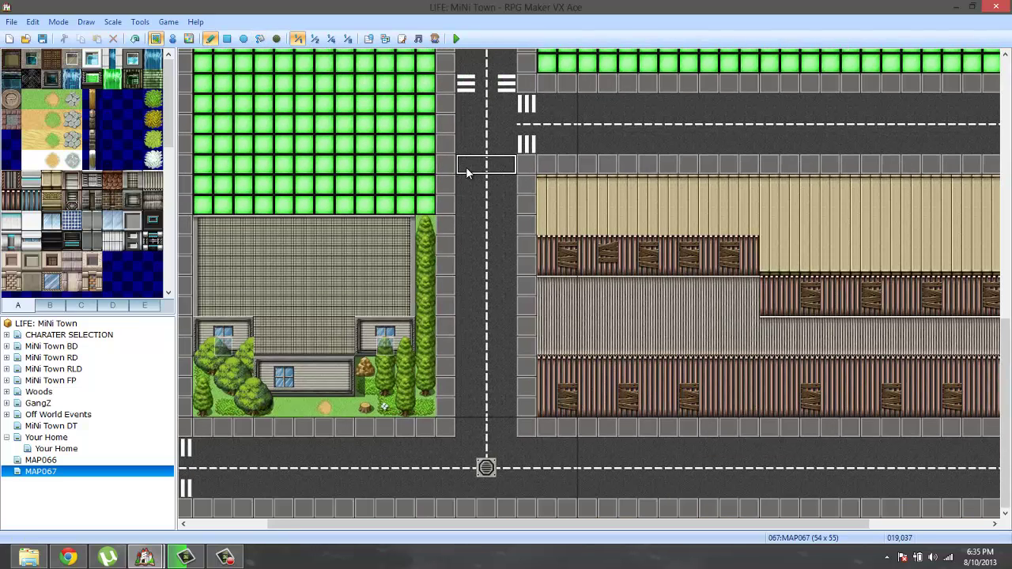
scroll(467, 207, "right", 3)
scroll(553, 166, "up", 2)
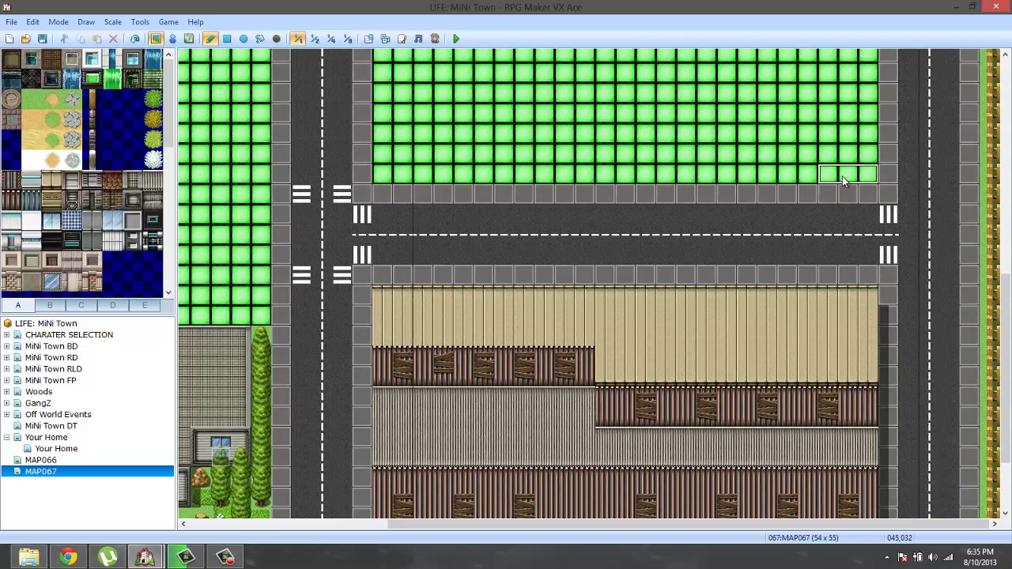
left_click(910, 195)
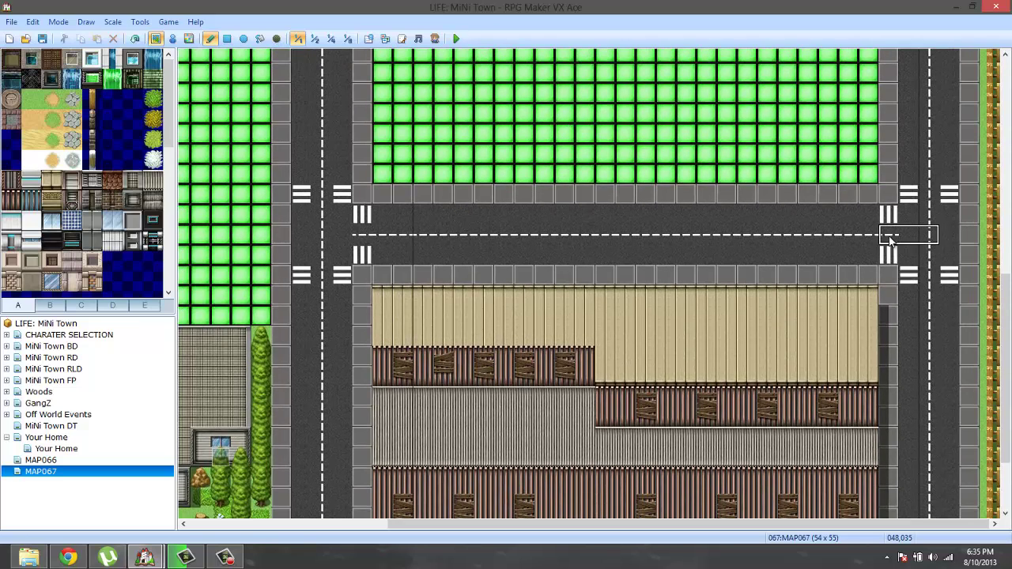
Compare the southern blocks of MAP067 with the residential blocks of the MiNi Town RD map
scroll(904, 232, "down", 2)
scroll(904, 232, "left", 1)
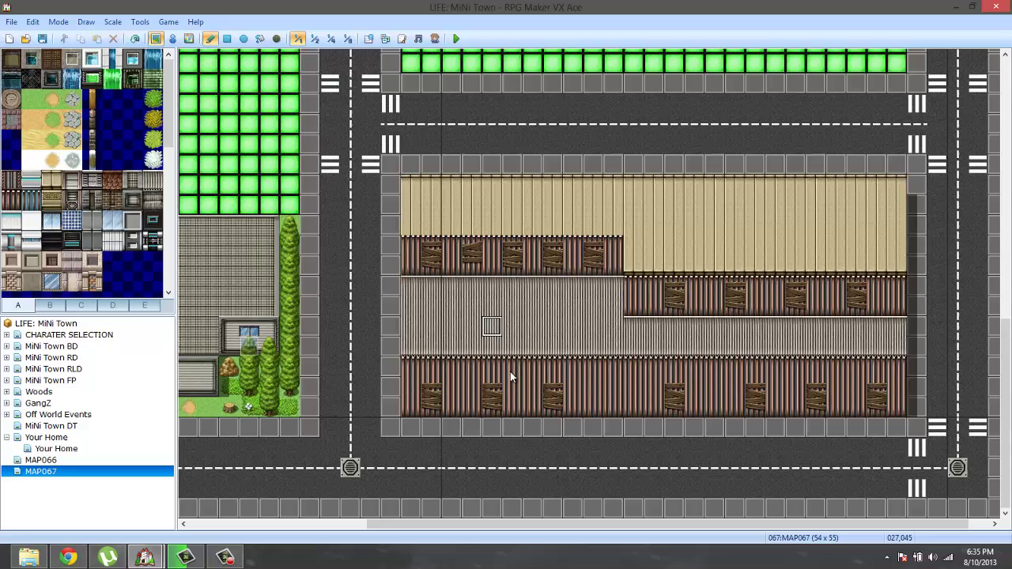
scroll(598, 323, "left", 3)
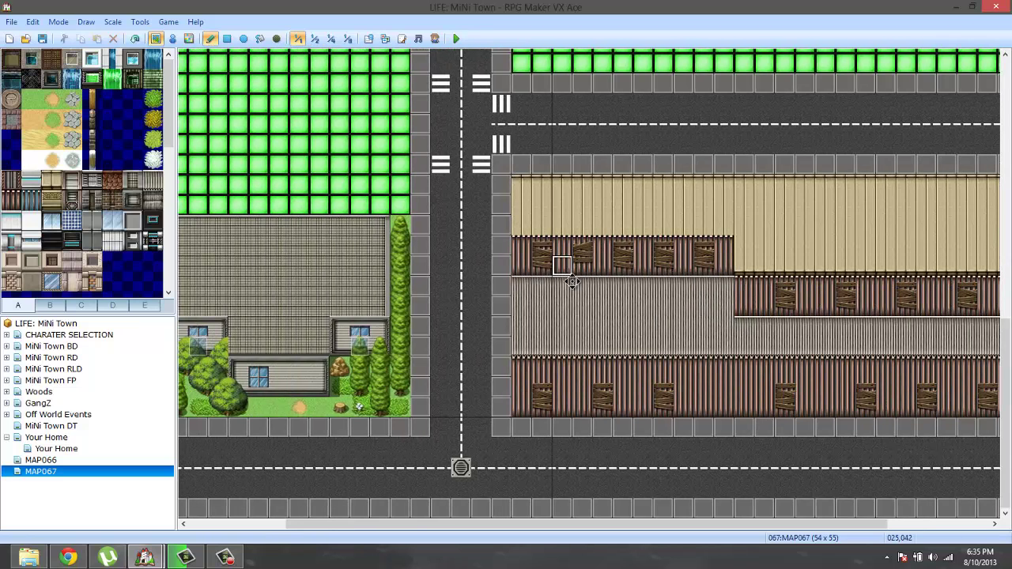
scroll(560, 344, "left", 3)
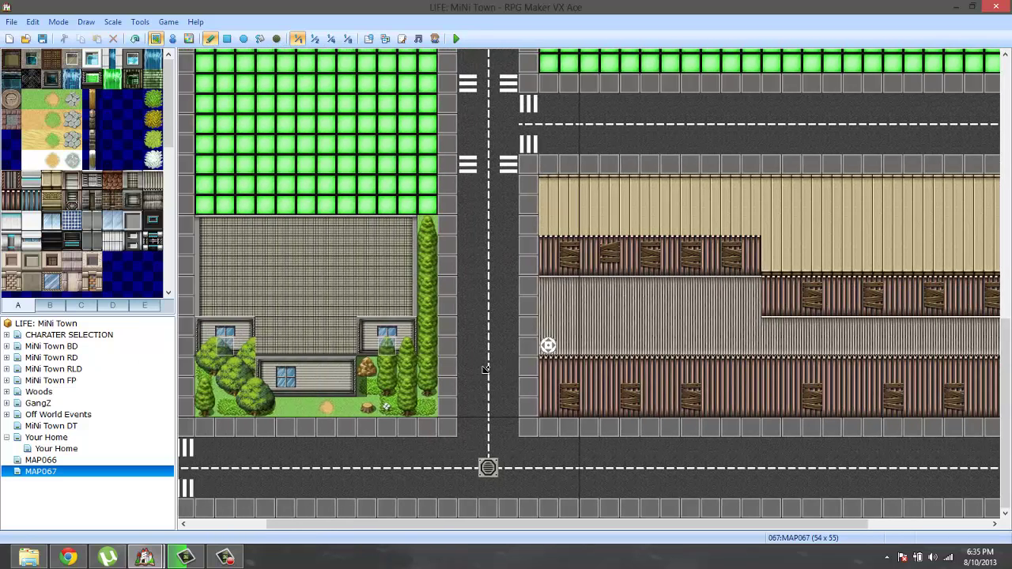
left_click(83, 359)
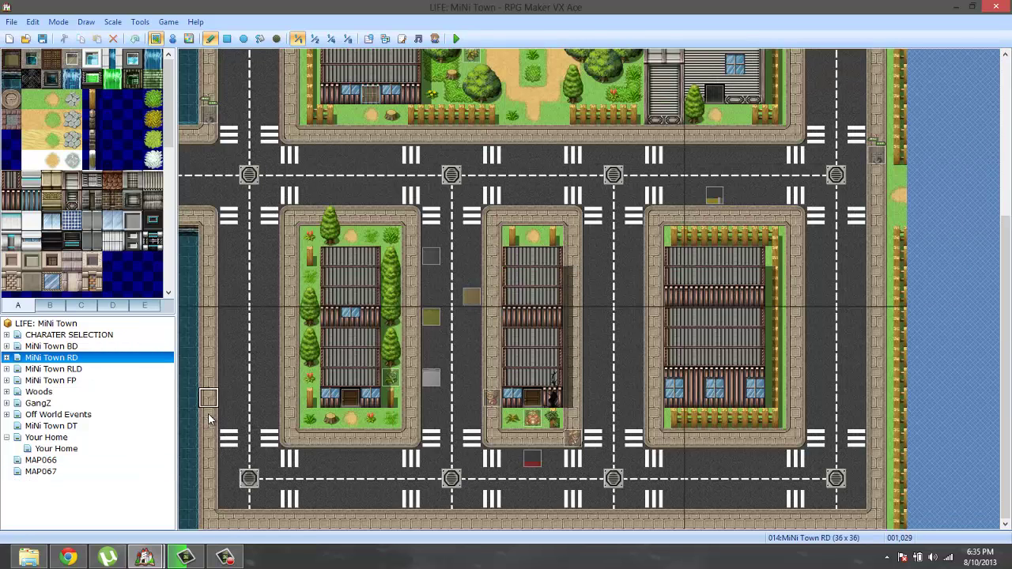
left_click(43, 471)
Examine the house with the tree-lined garden and the neighbouring boarded warehouse in the south of MAP067
scroll(484, 335, "up", 2)
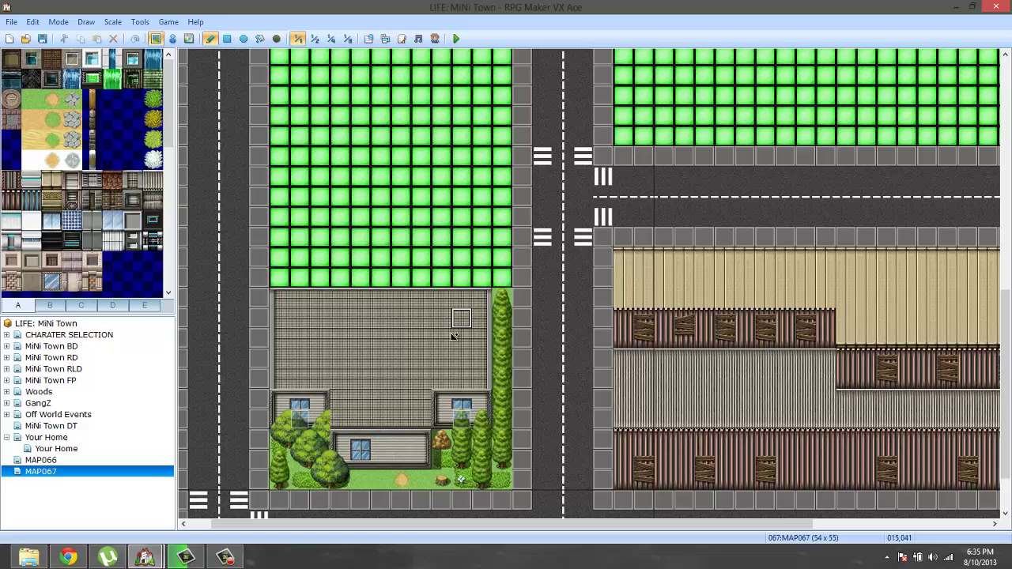
scroll(452, 334, "down", 2)
scroll(451, 335, "left", 1)
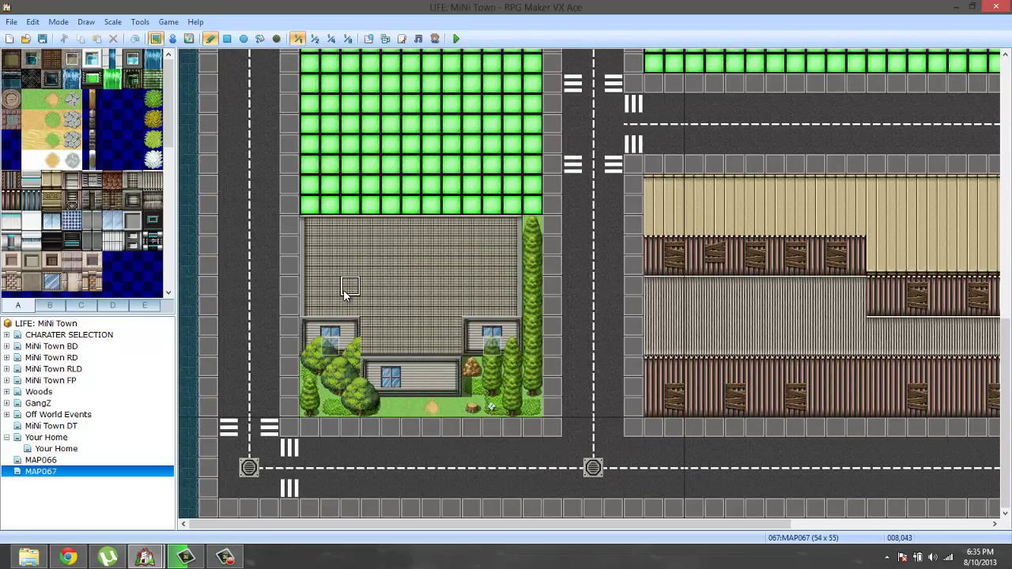
scroll(415, 265, "up", 2)
scroll(407, 284, "down", 2)
middle_click_drag(445, 356, 718, 413)
middle_click_drag(443, 280, 447, 353)
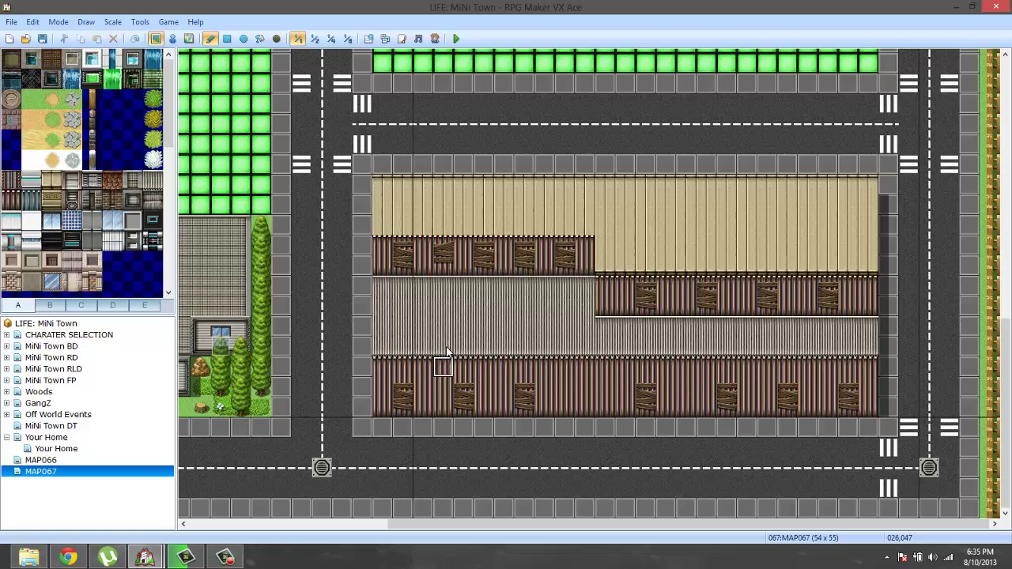
Paint sand path tiles in the fence gap at MAP067's east edge, level with the road south of the park
middle_click_drag(462, 316, 507, 226)
scroll(506, 227, "up", 10)
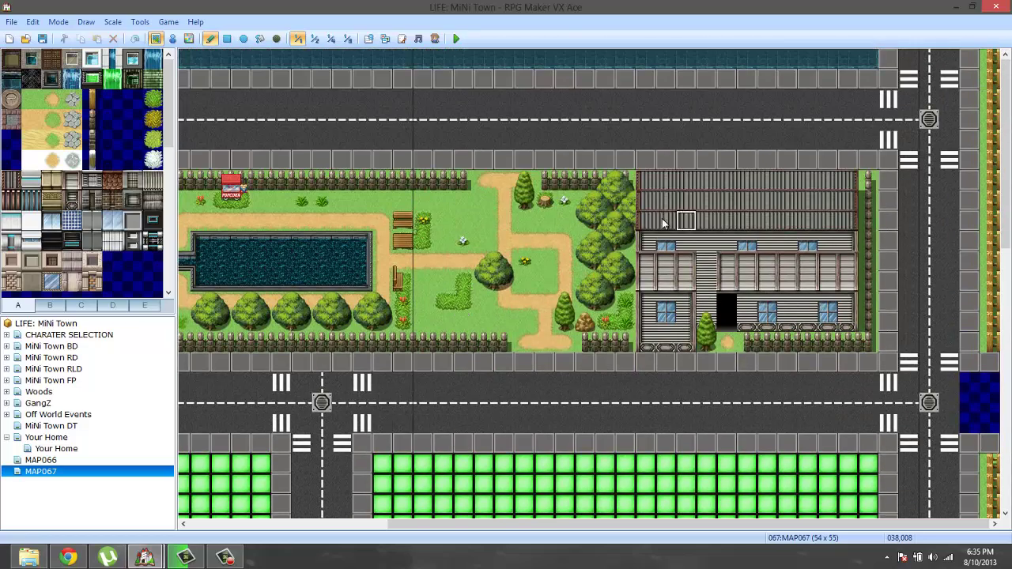
scroll(656, 270, "left", 10)
scroll(656, 271, "down", 1)
scroll(656, 270, "right", 10)
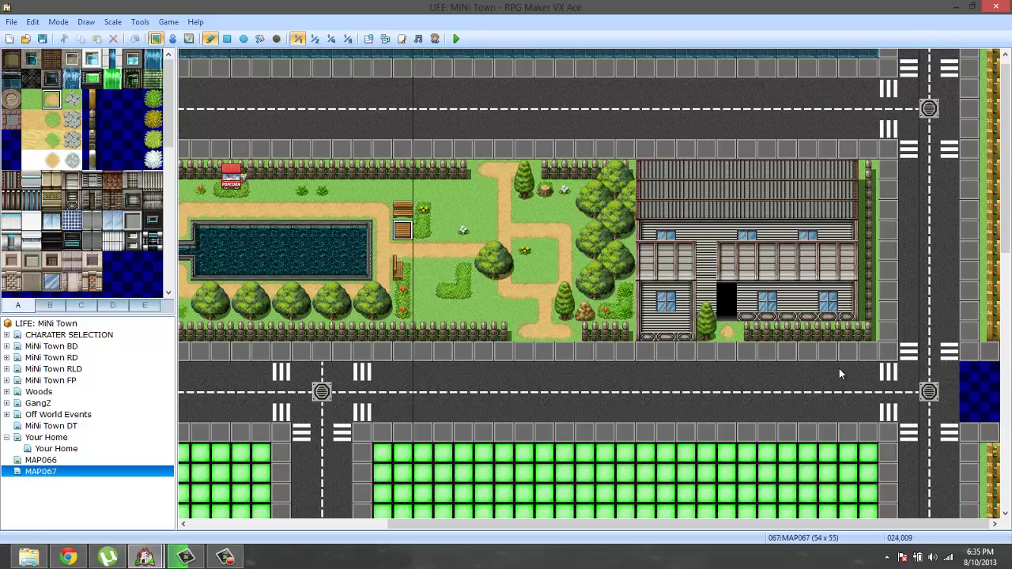
left_click_drag(986, 385, 986, 407)
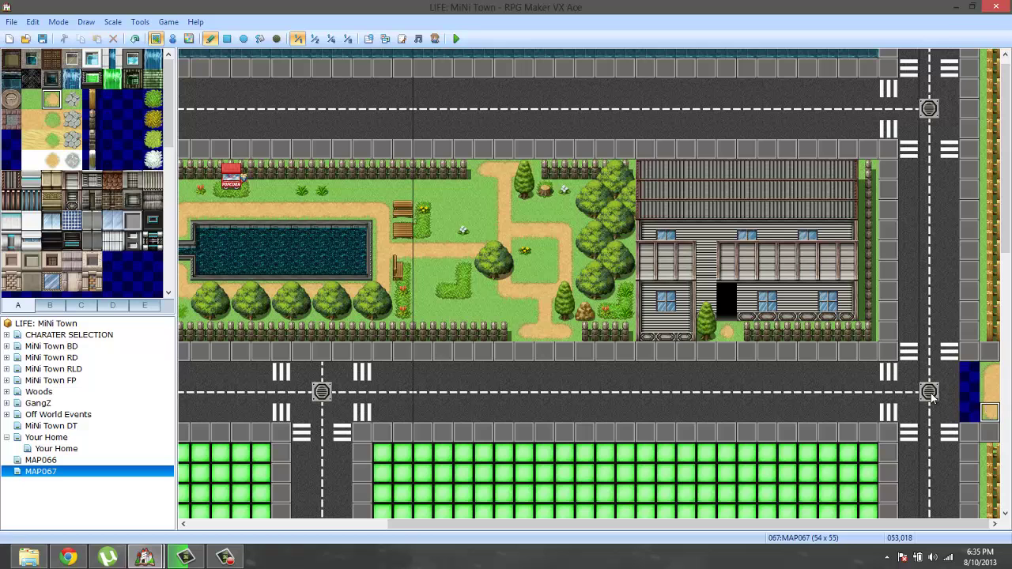
Check the east exit in MiNi Town RD, and fill the empty tiles beside MAP067's sand path with sidewalk
left_click(79, 346)
left_click(72, 360)
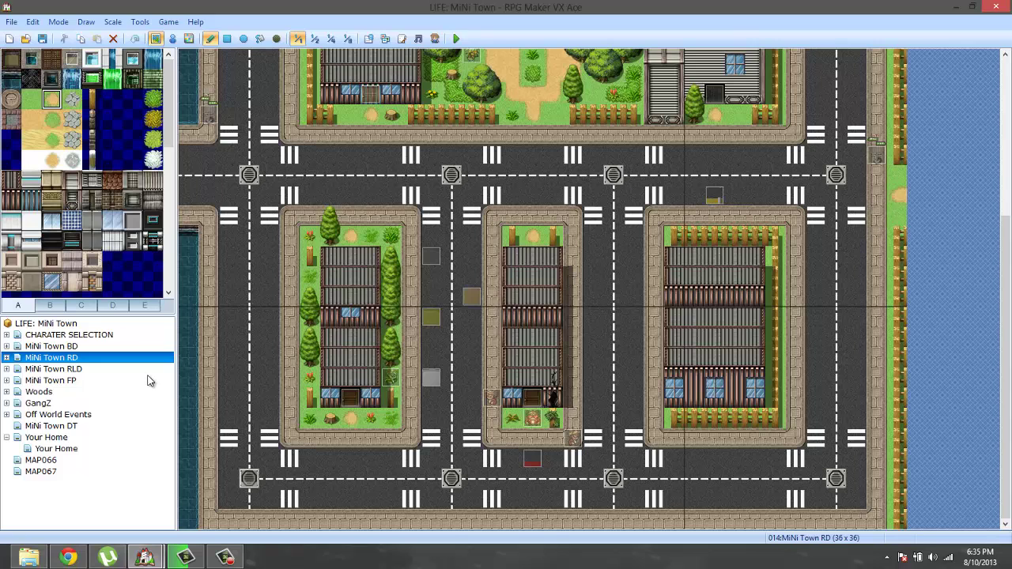
left_click(57, 472)
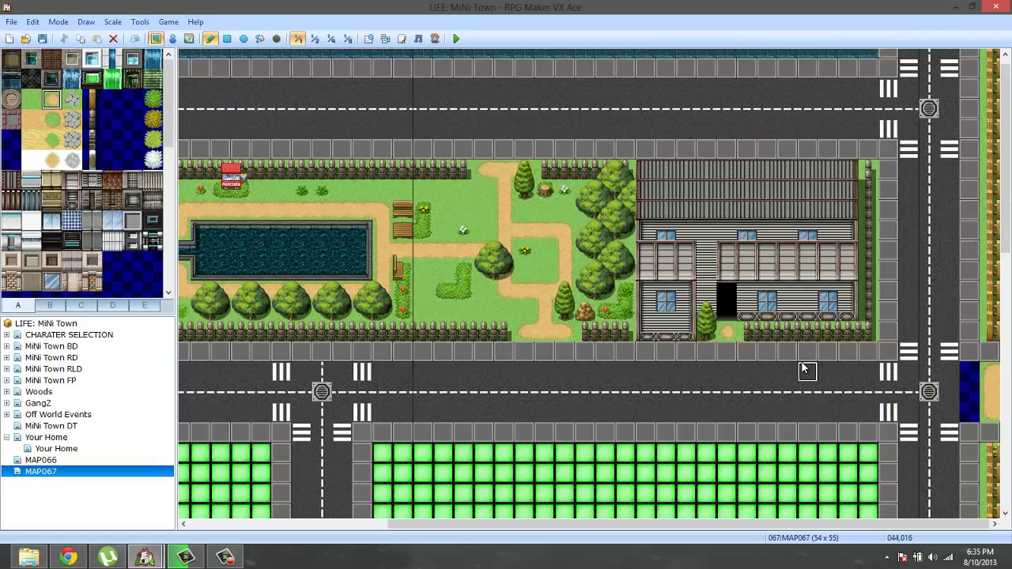
scroll(801, 366, "down", 3)
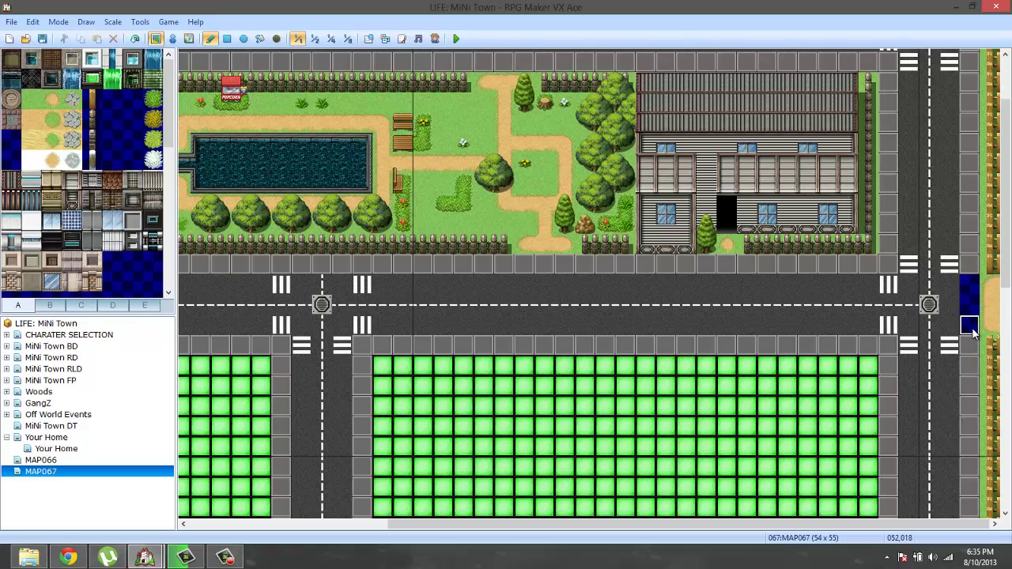
mouse_move(978, 328)
left_mouse_down()
mouse_move(981, 291)
mouse_move(992, 290)
left_mouse_up()
left_click(974, 290)
left_click(983, 310)
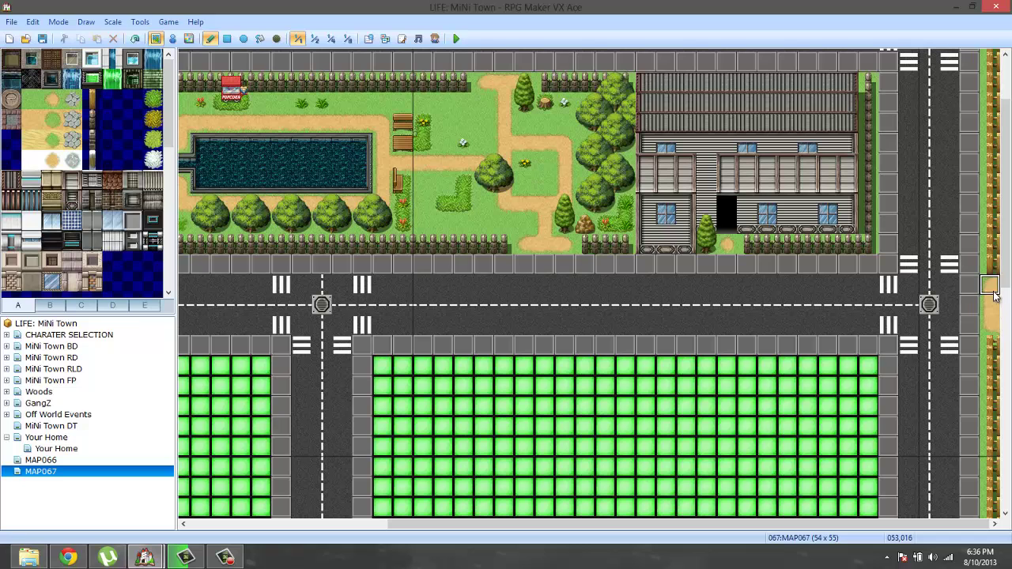
Check MiNi Town RD again, and display MAP067 at 1:2 scale to view more of its layout
left_click(51, 357)
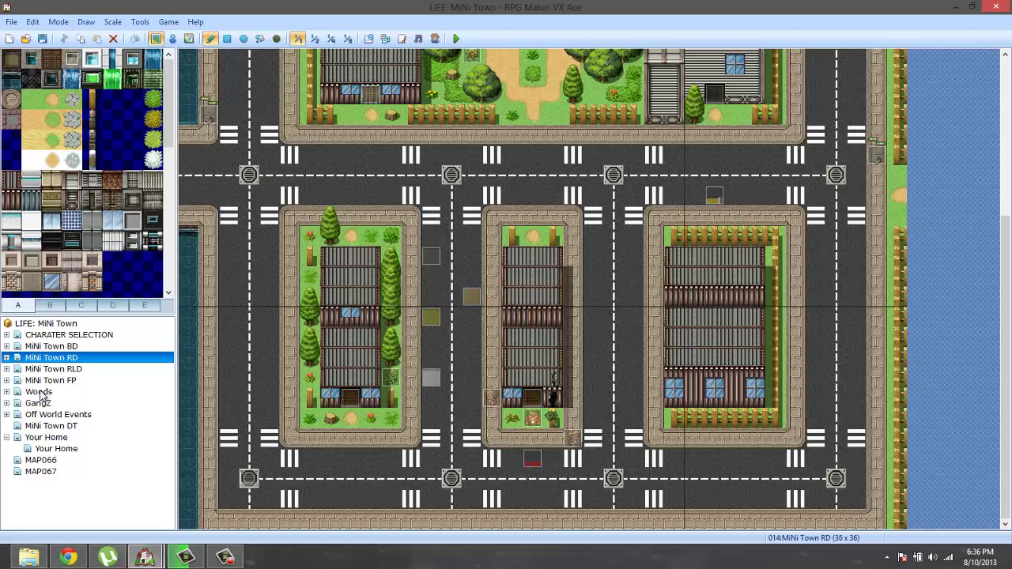
left_click(41, 471)
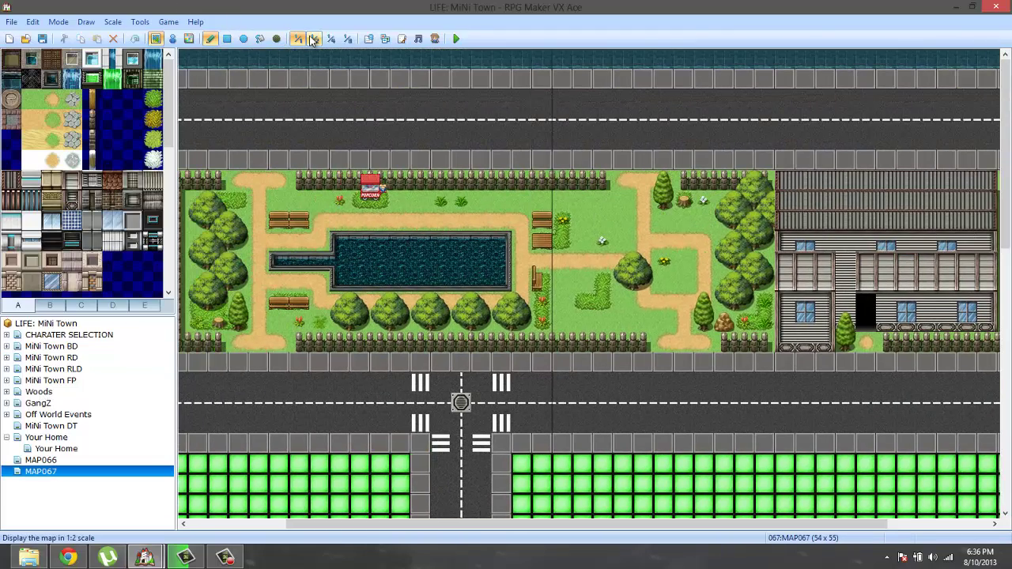
left_click(313, 40)
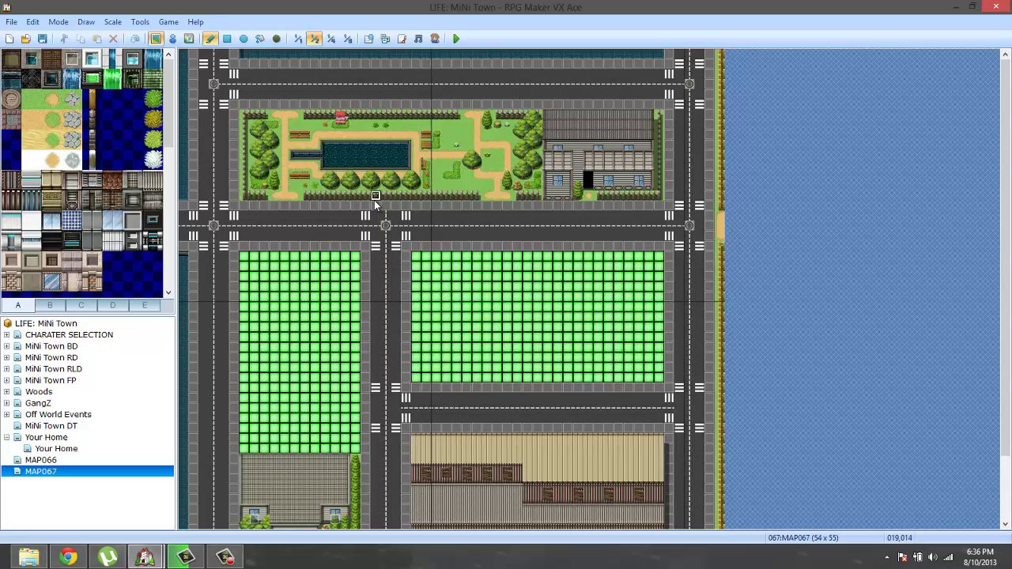
Look over the blocks south of the park in MAP067, and display the map at 1:1 scale
scroll(442, 184, "down", 3)
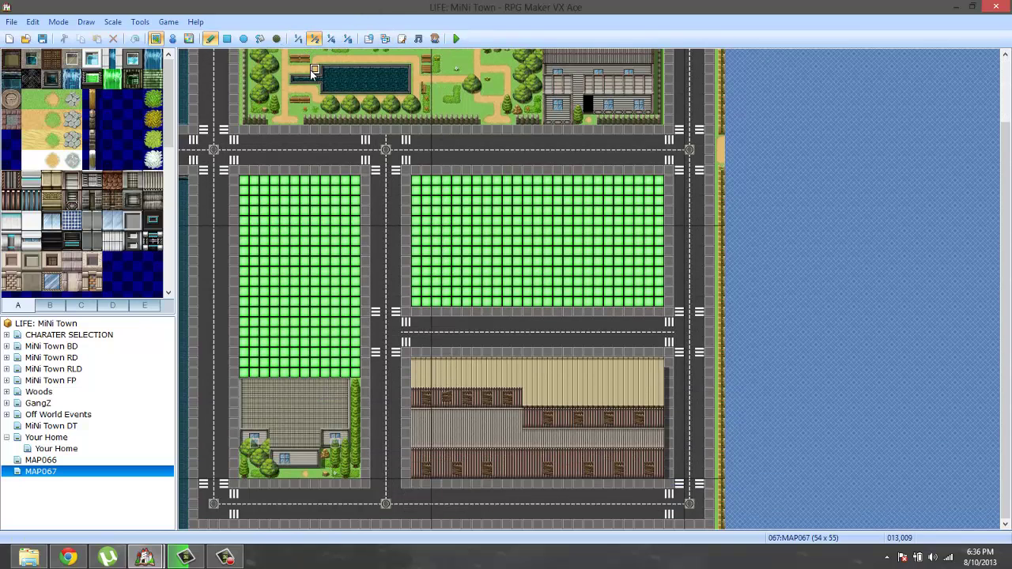
left_click(299, 39)
mouse_move(514, 198)
middle_mouse_down()
mouse_move(365, 373)
mouse_move(625, 391)
mouse_move(674, 245)
mouse_move(672, 214)
mouse_move(723, 220)
mouse_move(524, 217)
middle_mouse_up()
mouse_move(596, 230)
middle_mouse_down()
mouse_move(593, 466)
mouse_move(749, 445)
mouse_move(665, 448)
middle_mouse_up()
View MAP066, and examine the street blocks and buildings of MiNi Town BD for comparison
left_click(38, 463)
middle_click_drag(389, 360, 573, 321)
left_click(85, 347)
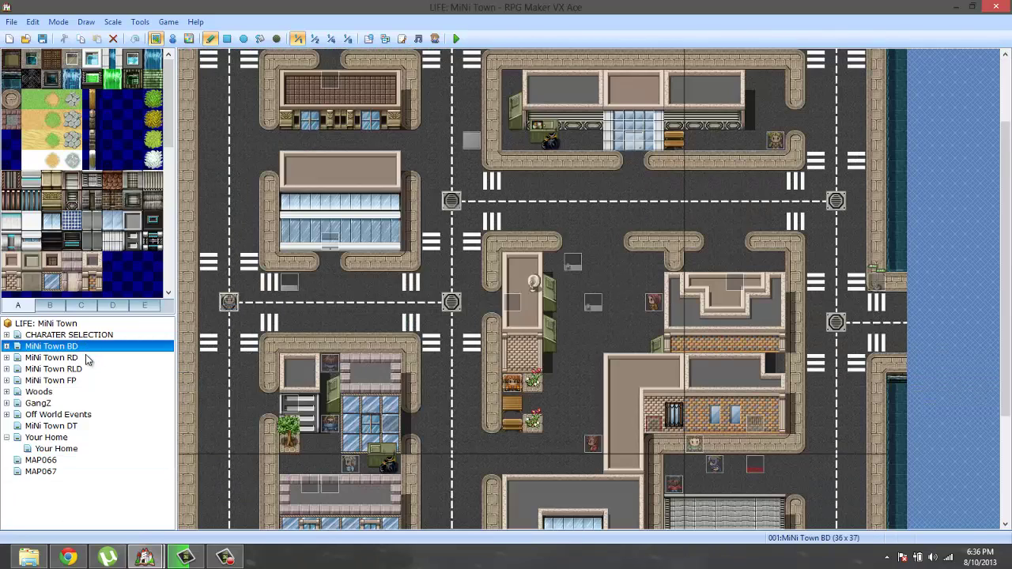
middle_click(437, 305)
middle_click_drag(406, 176, 532, 216)
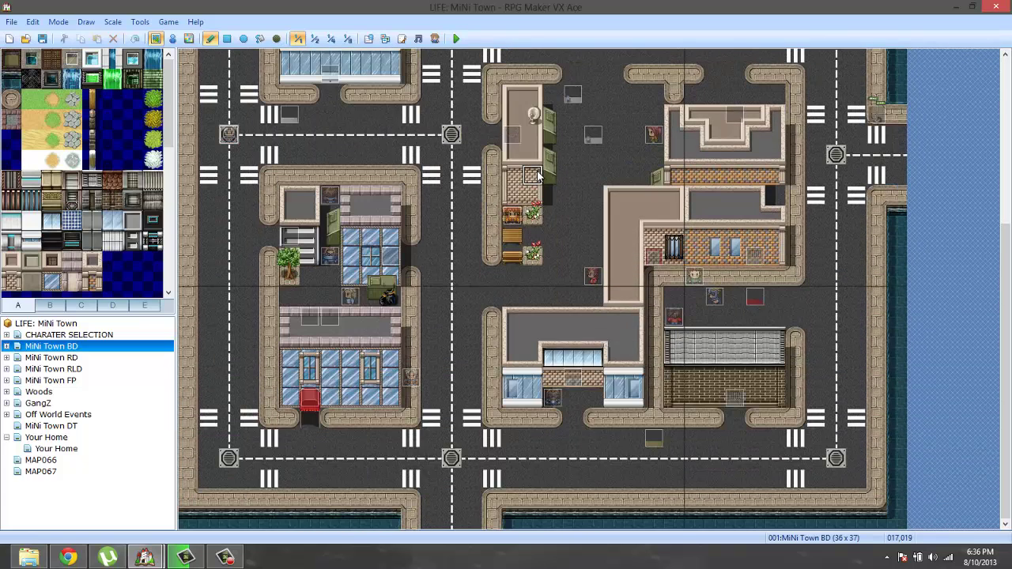
scroll(469, 234, "up", 1)
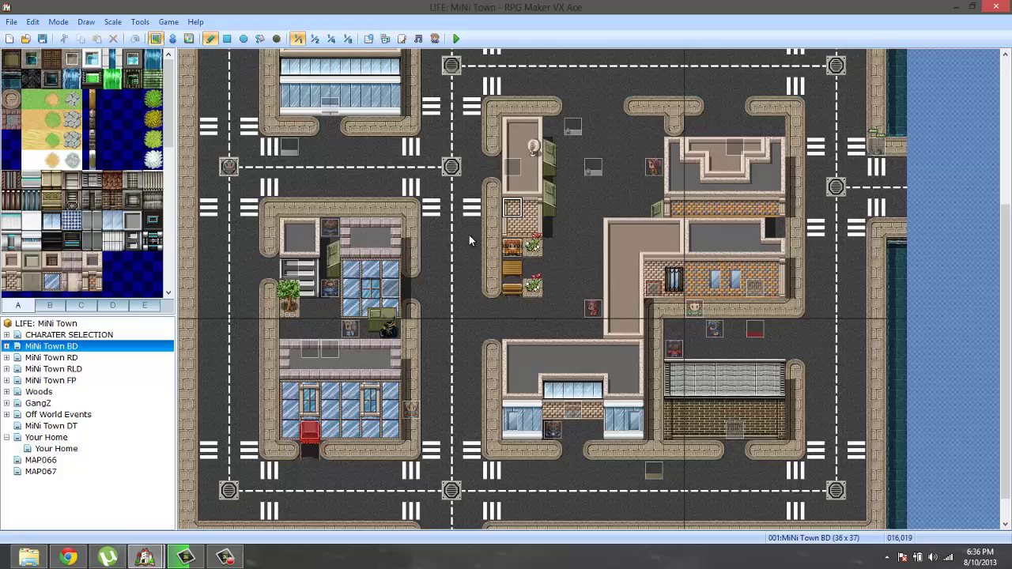
scroll(316, 336, "up", 1)
Examine the park block and the three house blocks south of it in MiNi Town RD
left_click(93, 358)
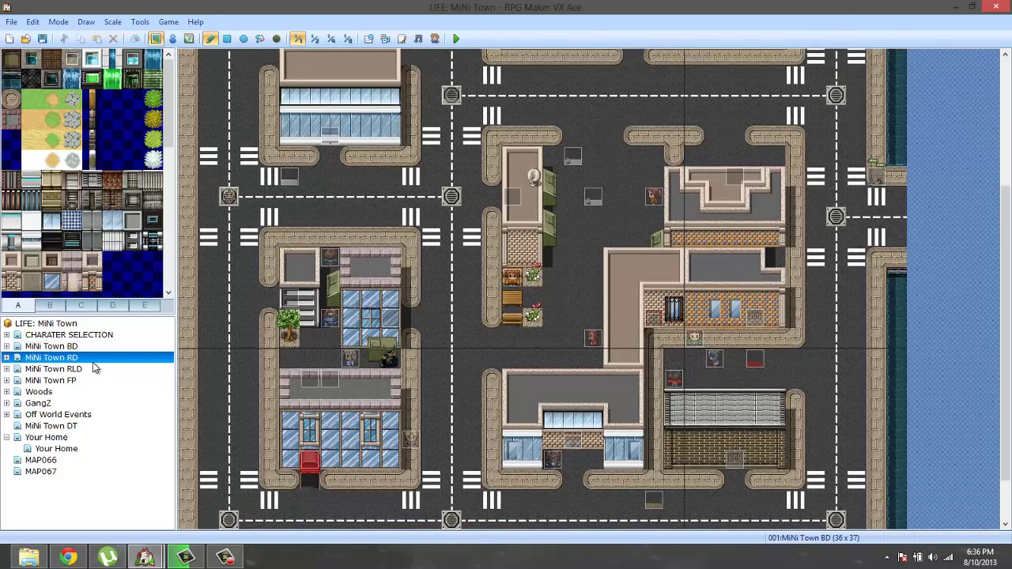
middle_click_drag(382, 316, 738, 180)
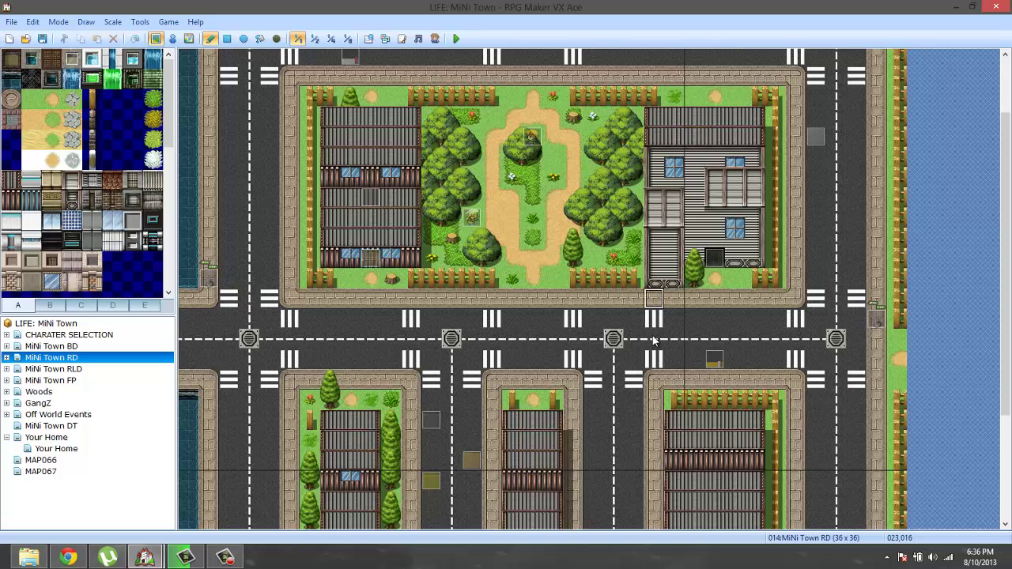
scroll(347, 288, "down", 4)
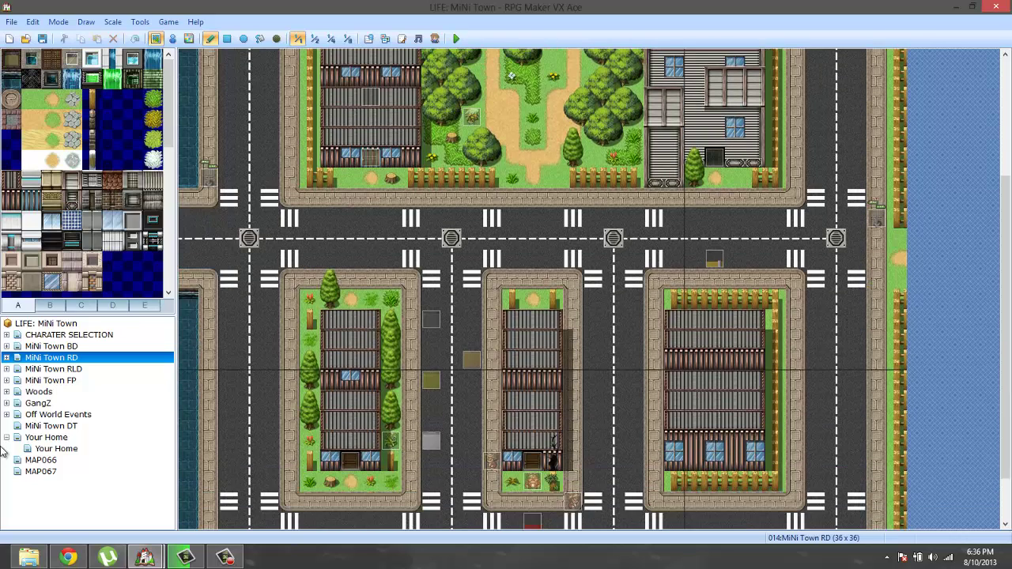
left_click(430, 319)
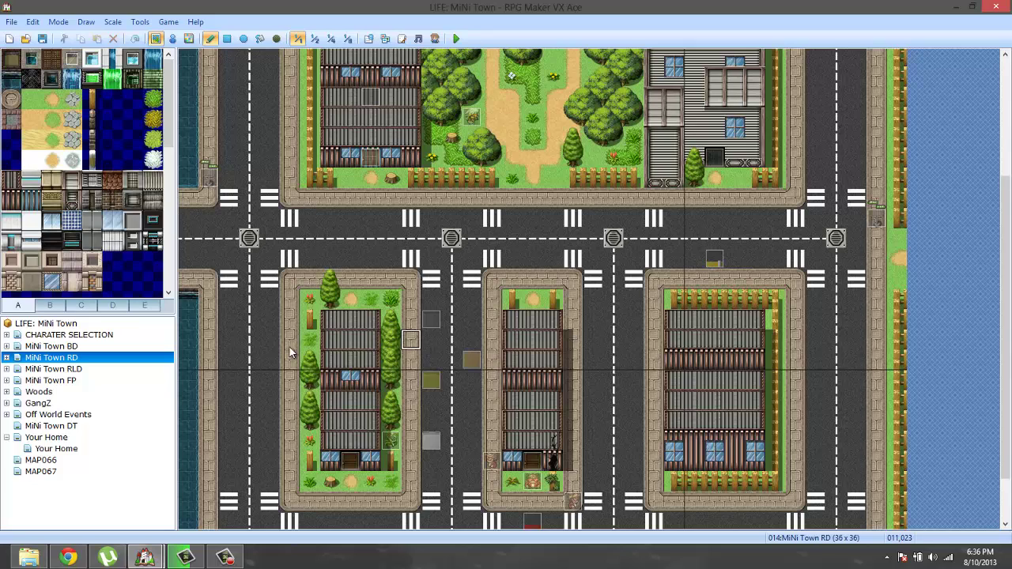
Examine MiNi Town RLD, from the fountain park up to the pool block and the buildings north of it
left_click(42, 368)
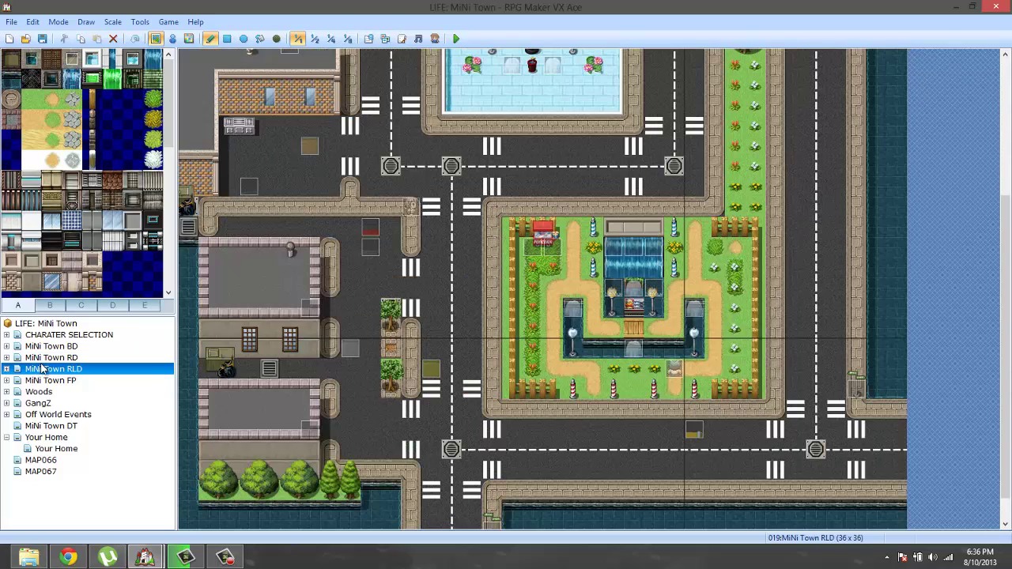
middle_click(603, 402)
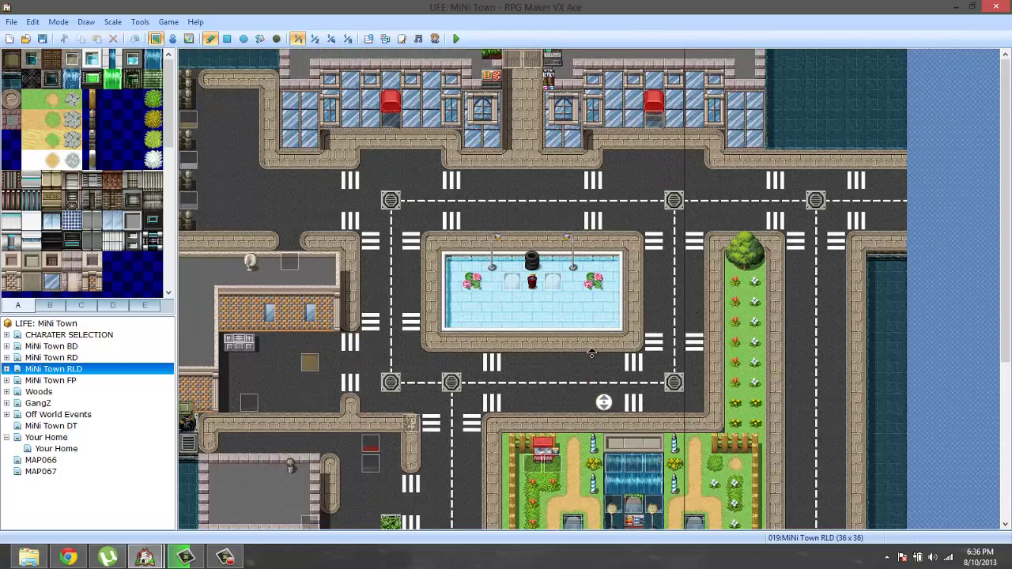
middle_click(592, 352)
middle_click(715, 179)
middle_click(734, 300)
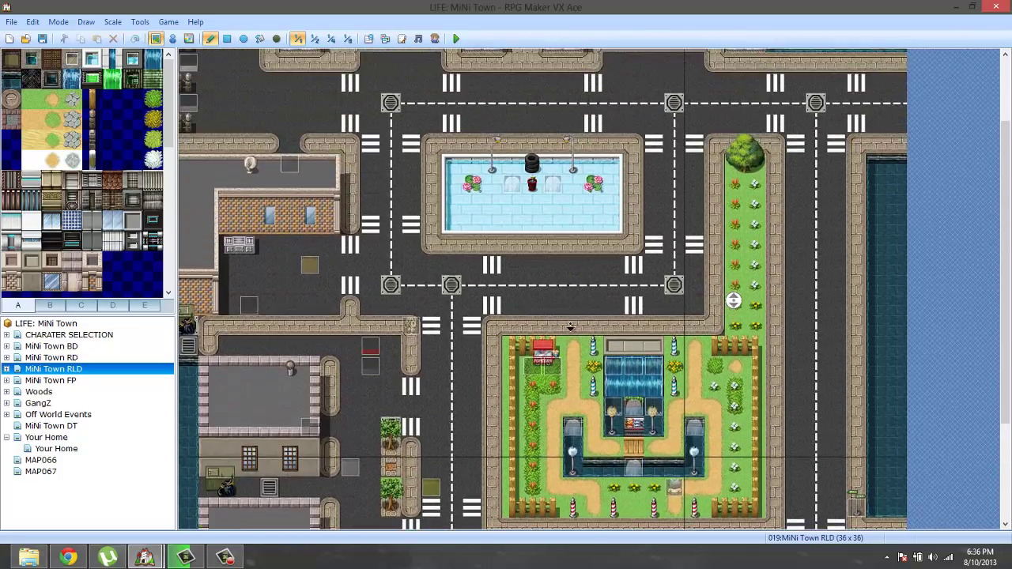
middle_click_drag(570, 326, 372, 386)
mouse_move(429, 208)
middle_mouse_down()
mouse_move(356, 316)
mouse_move(233, 444)
middle_mouse_up()
mouse_move(423, 397)
middle_mouse_down()
mouse_move(397, 296)
mouse_move(371, 281)
middle_mouse_up()
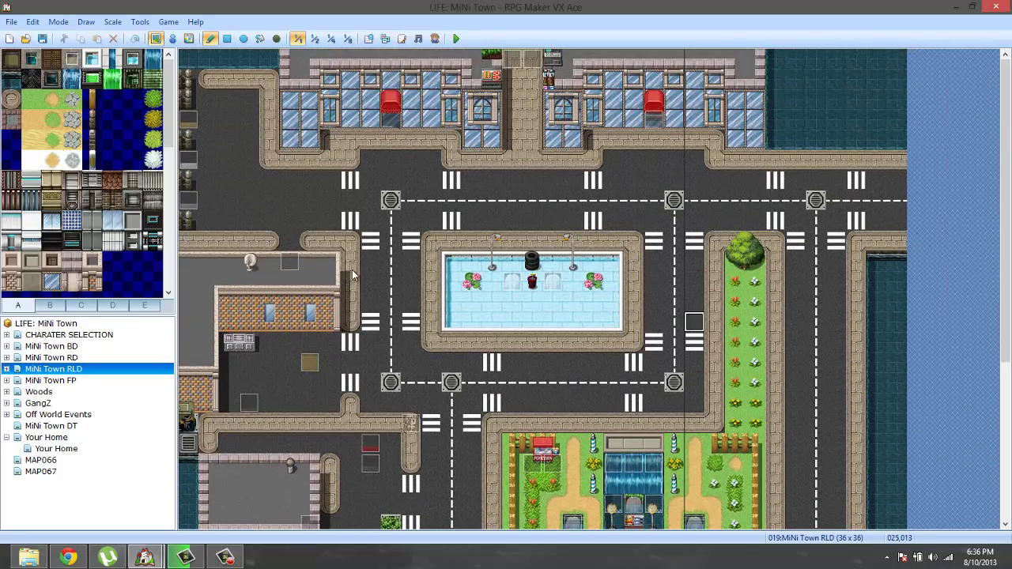
View the two central facility blocks of the MiNi Town FP map
left_click(74, 382)
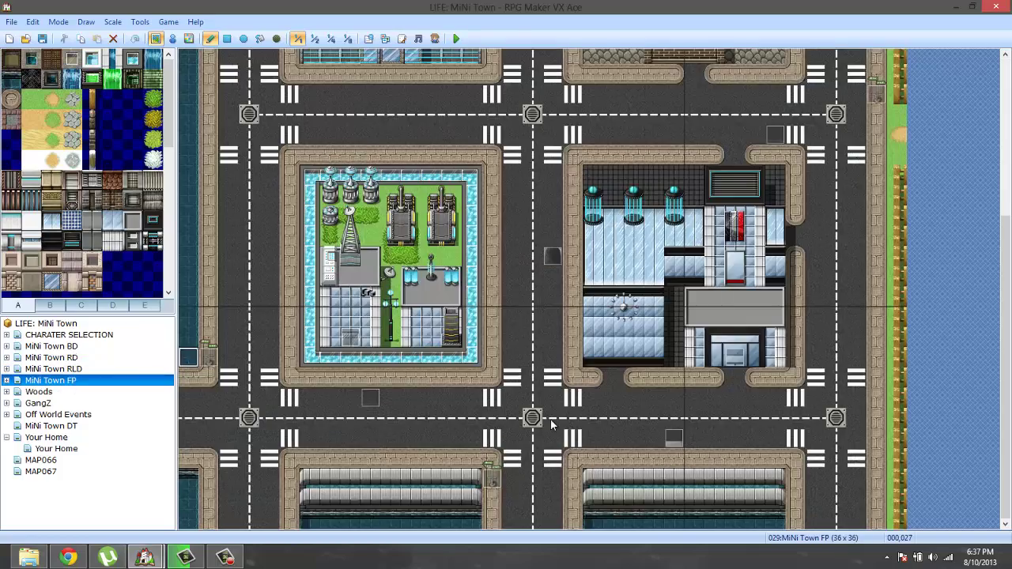
middle_click(551, 417)
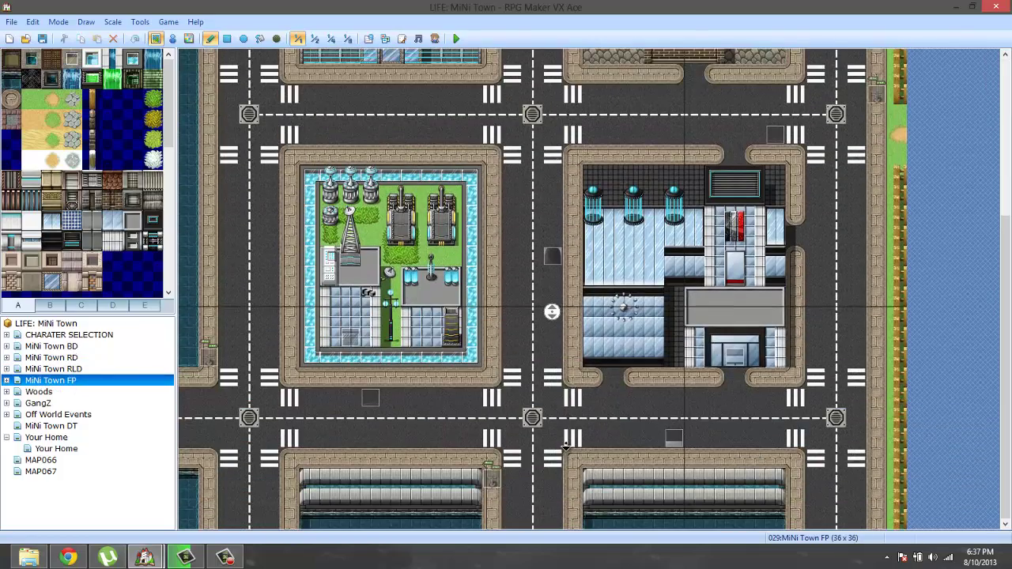
middle_click(566, 446)
Open MiNi Town DT, display it at 1:2 scale, and survey its blocks from north to south
left_click(63, 424)
middle_click(449, 305)
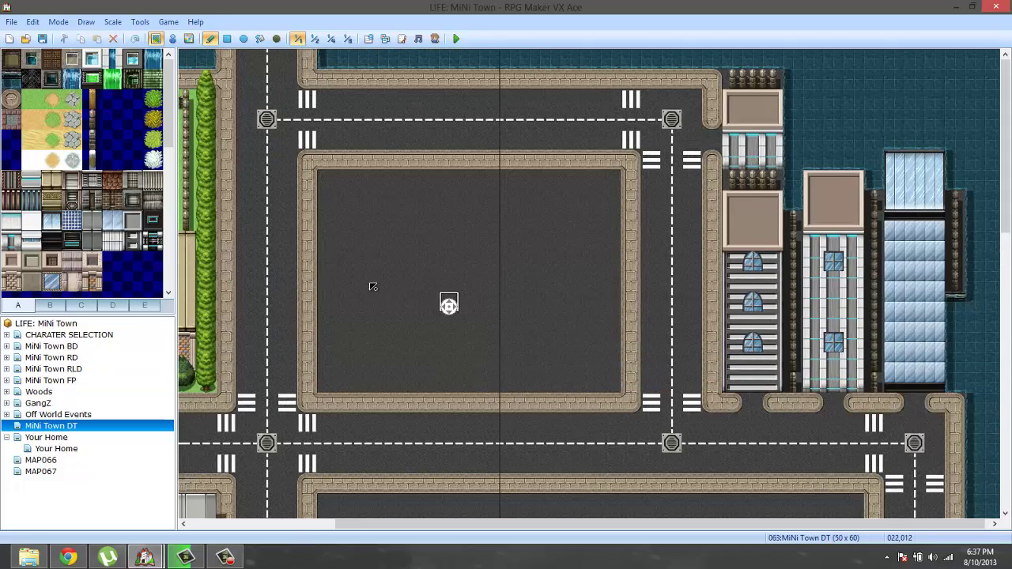
middle_click(362, 240)
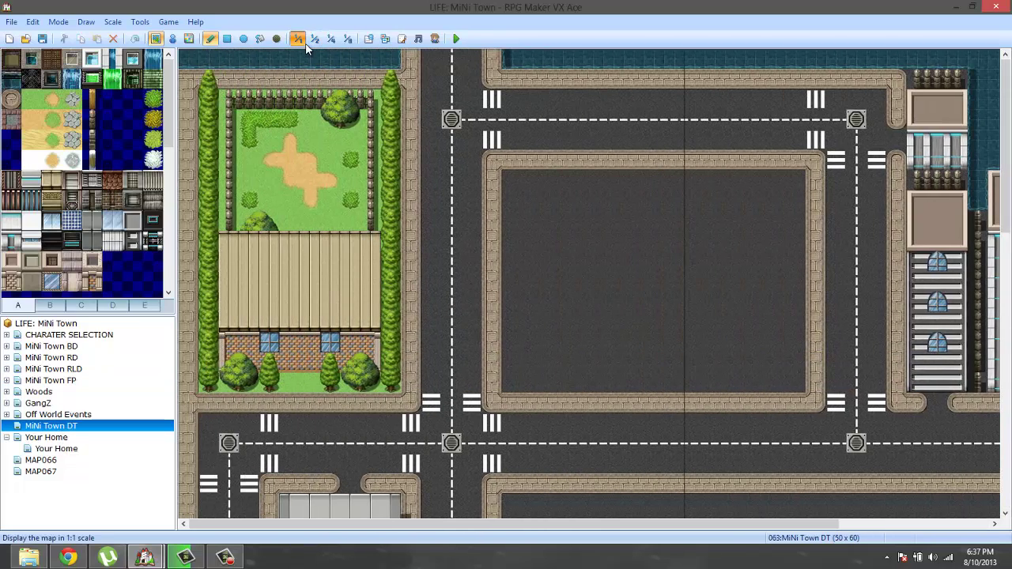
left_click(314, 39)
middle_click(454, 220)
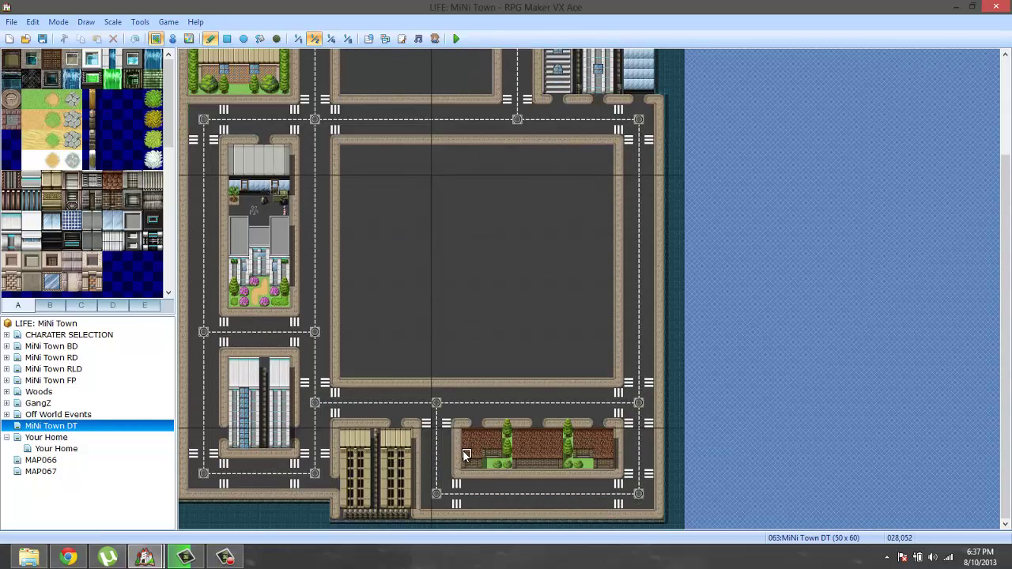
middle_click(574, 413)
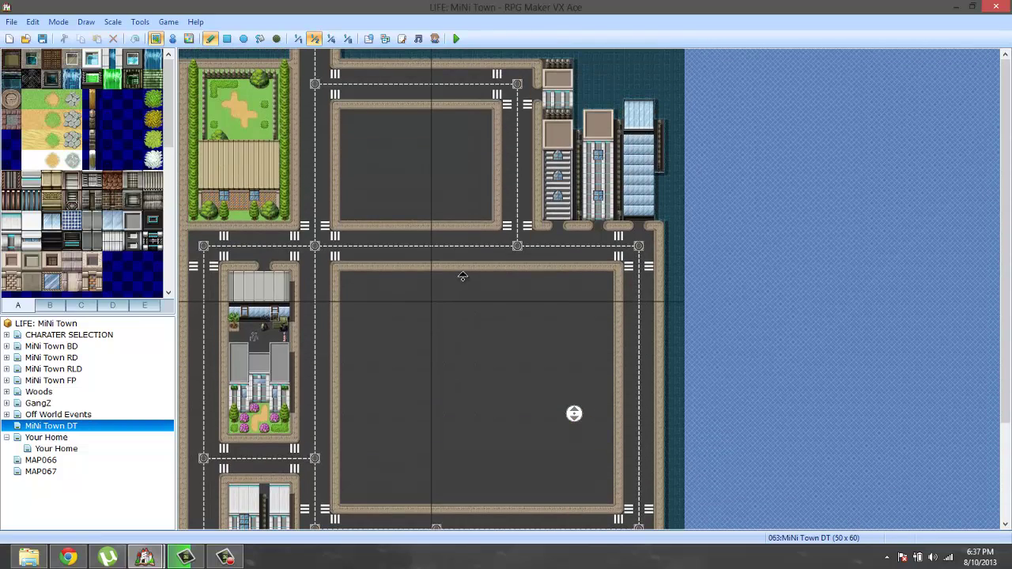
Review the western buildings and empty lots of MiNi Town DT, and display the map at 1:1 scale
middle_click_drag(329, 115, 318, 295)
middle_click_drag(270, 329, 277, 301)
scroll(261, 212, "down", 3)
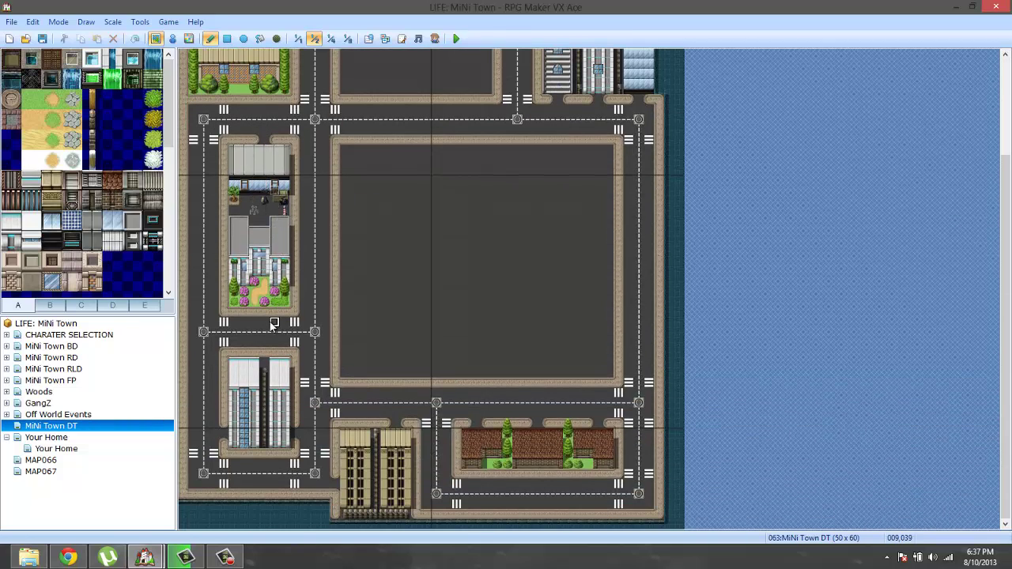
middle_click(588, 427)
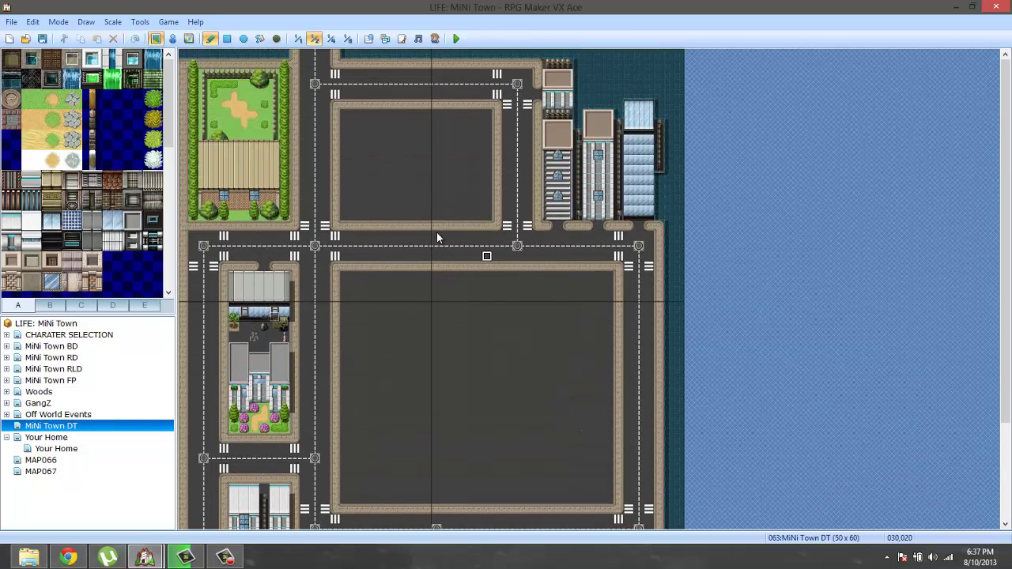
left_click(297, 38)
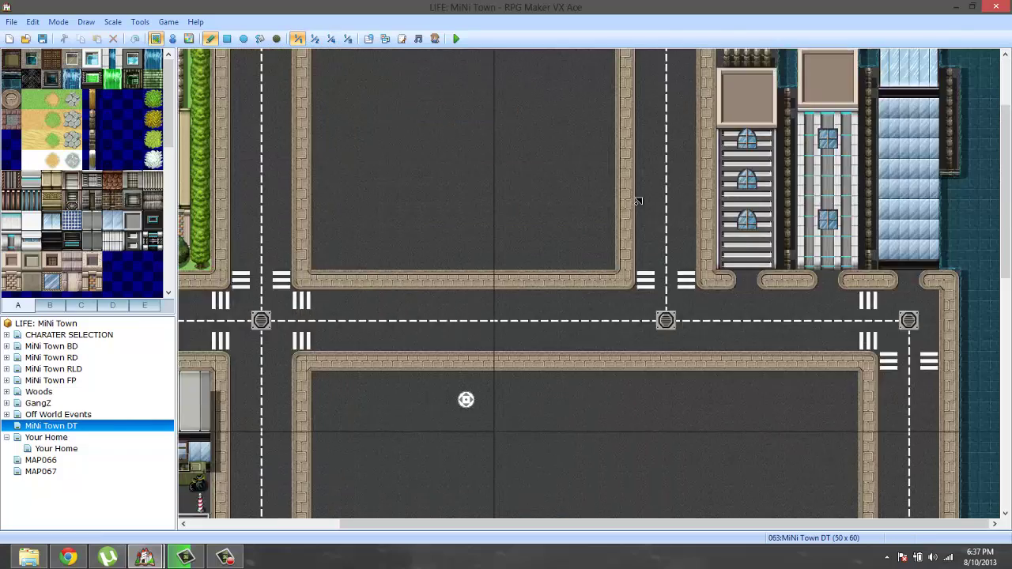
scroll(314, 310, "up", 3)
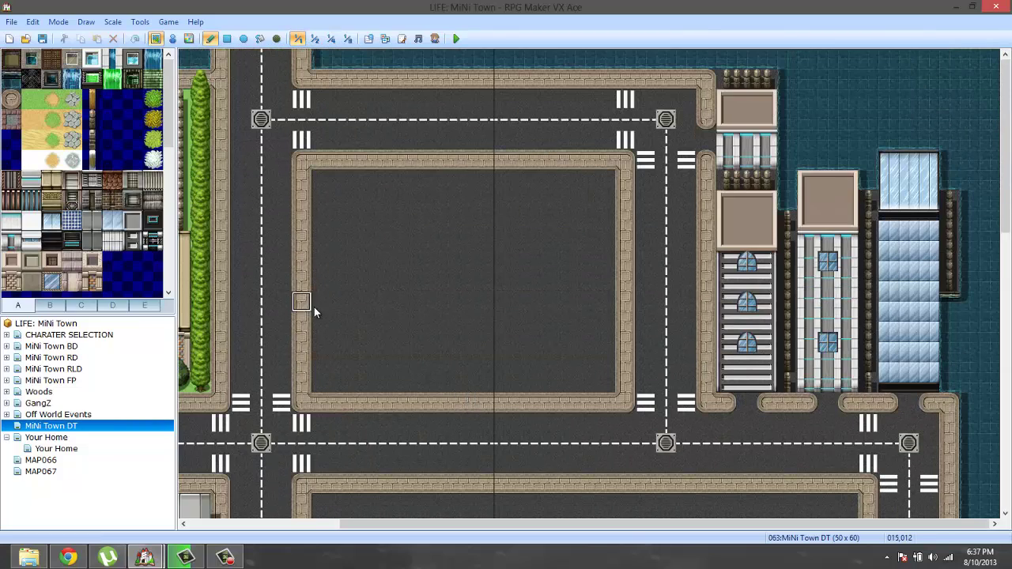
Compare the house blocks of MiNi Town RD with MAP067's boarded warehouse and green placeholder lots
left_click(69, 357)
scroll(366, 339, "down", 1)
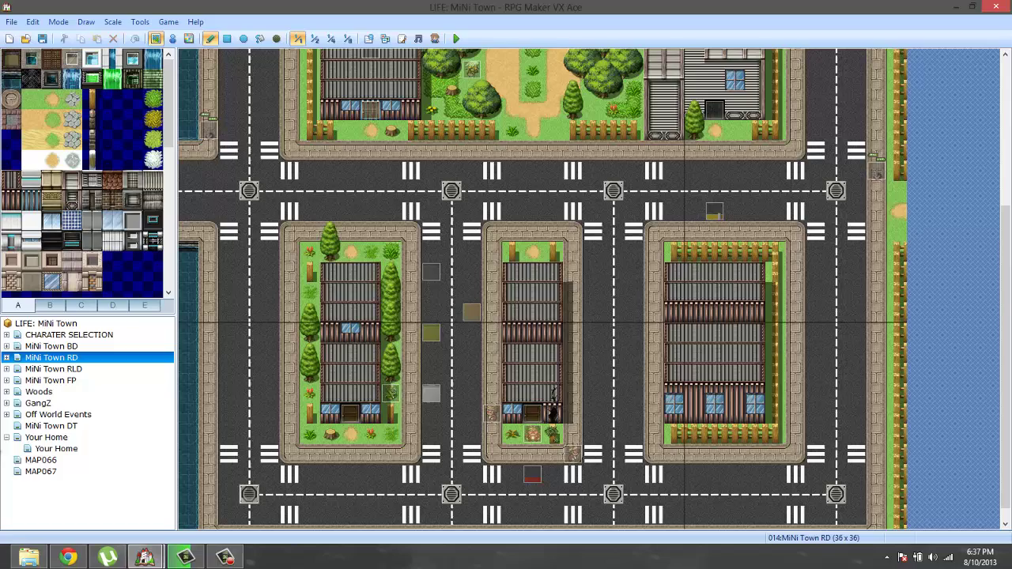
left_click(43, 472)
scroll(553, 237, "up", 5)
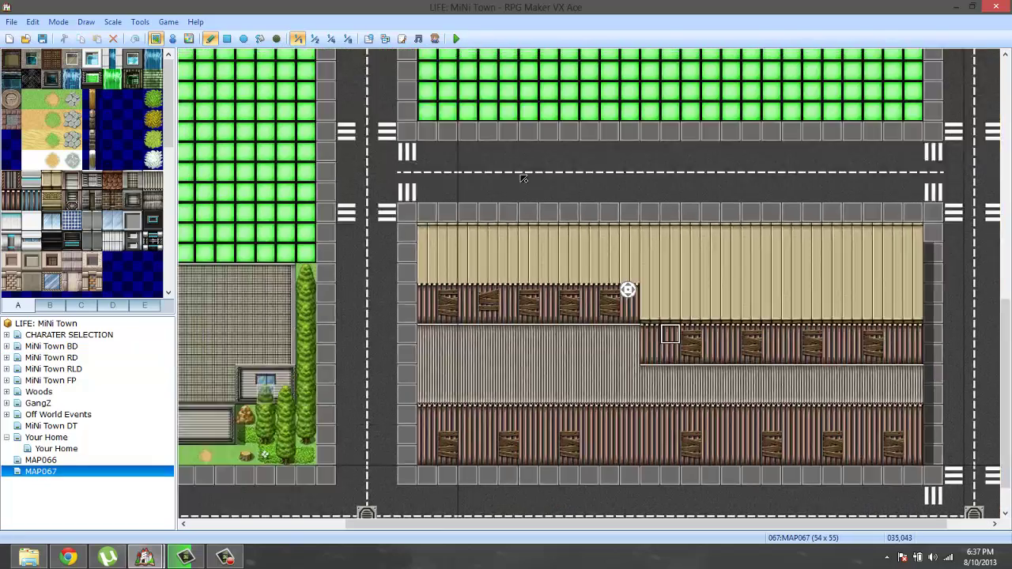
scroll(690, 196, "up", 3)
scroll(690, 196, "right", 4)
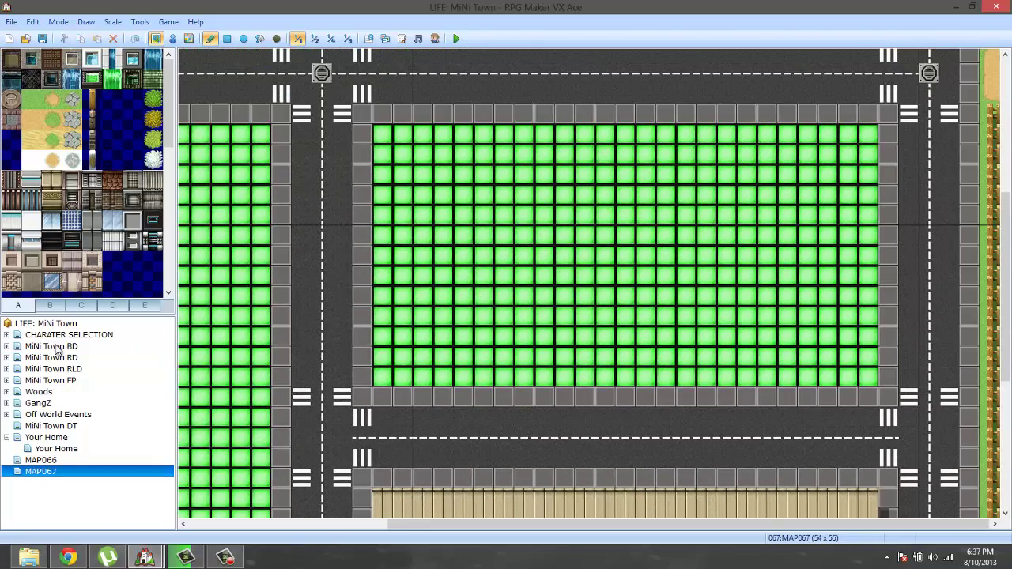
Open the MiNi Town BD map, and stop the capture in the screen recorder
left_click(52, 346)
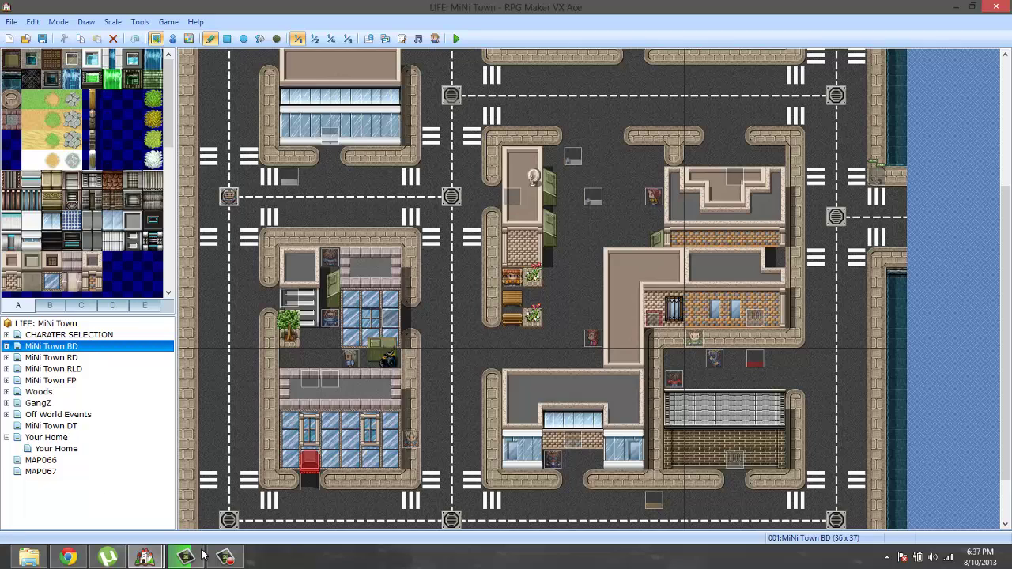
left_click(225, 558)
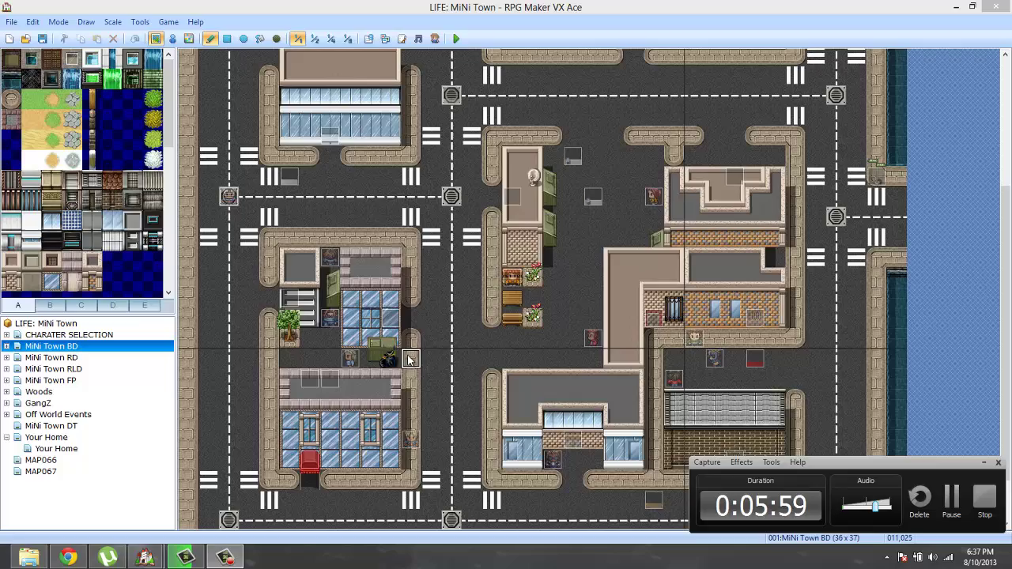
left_click(984, 497)
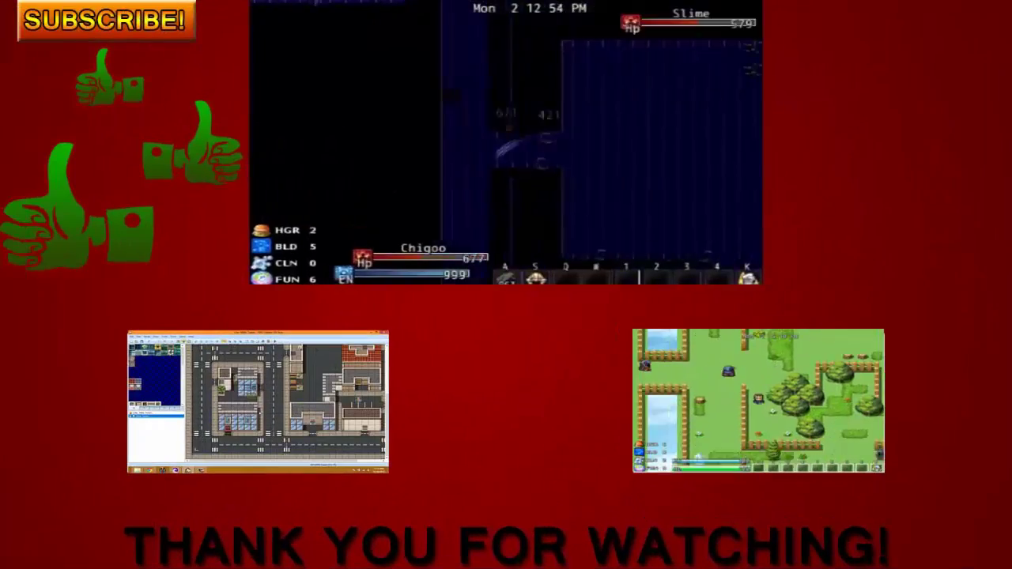